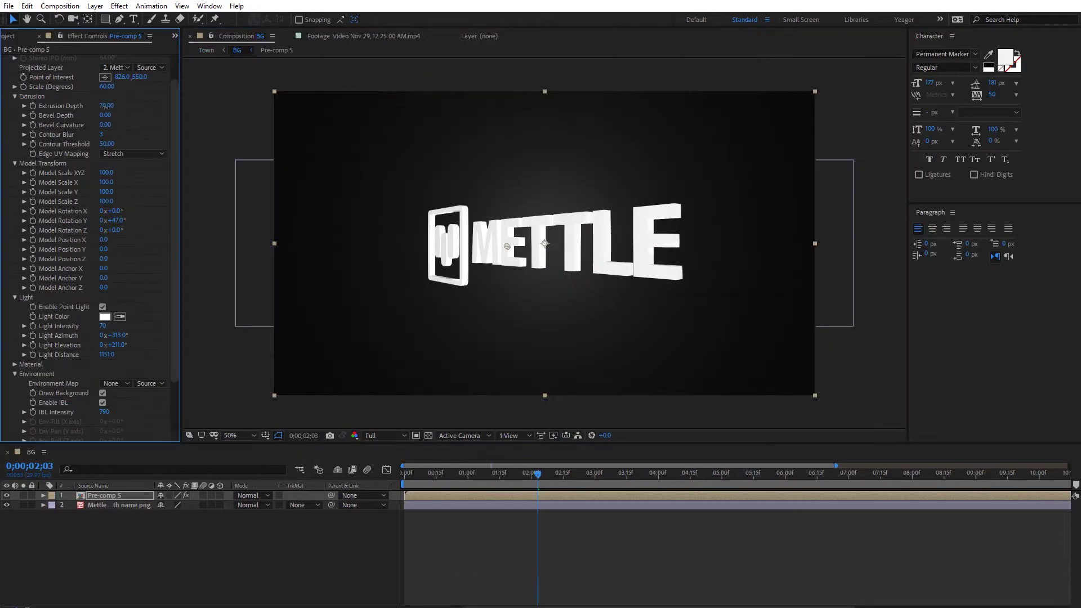
Adjust the METTLE logo's extrusion depth and scrub through the rotating skull animation in the Warp Tunnel 2 composition
drag(106, 106, 118, 105)
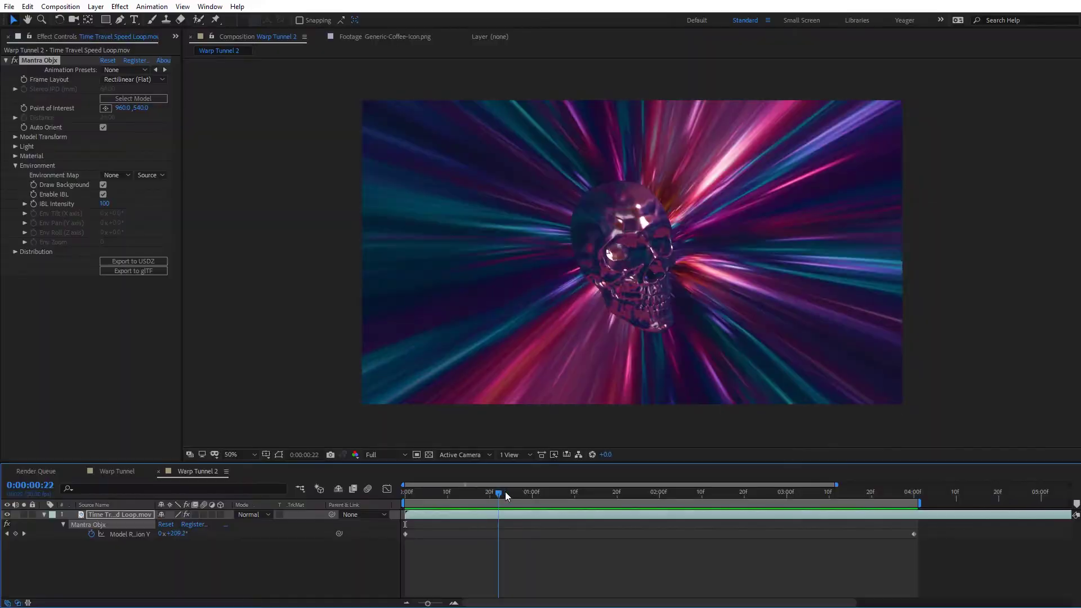
drag(505, 492, 592, 485)
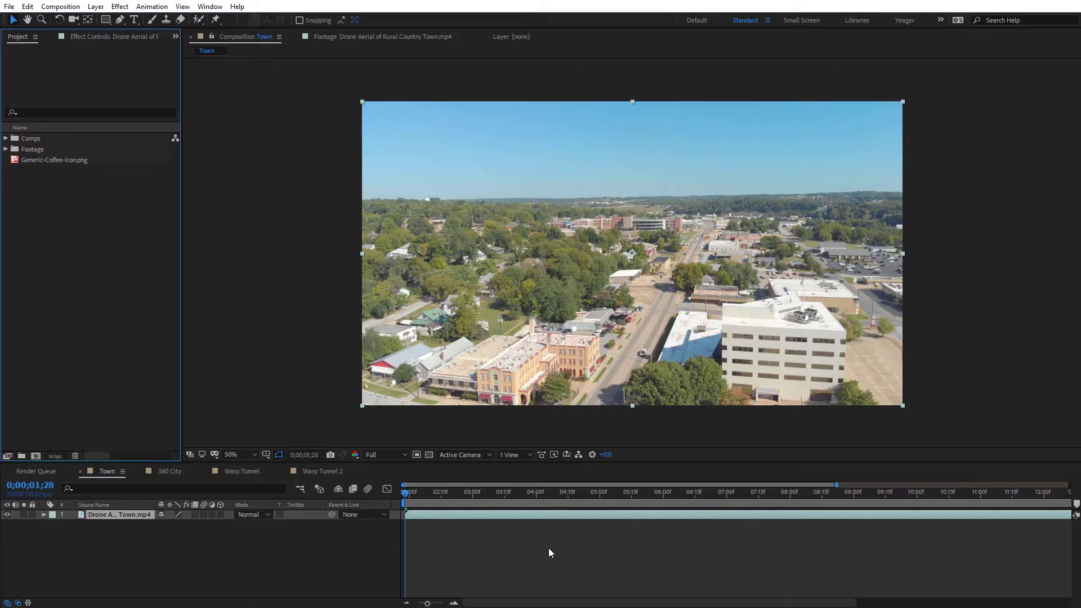
Apply the Mantra Graphix effect to the drone clip in the Town composition
mouse_move(406, 491)
mouse_down()
mouse_move(444, 494)
mouse_move(402, 494)
mouse_up()
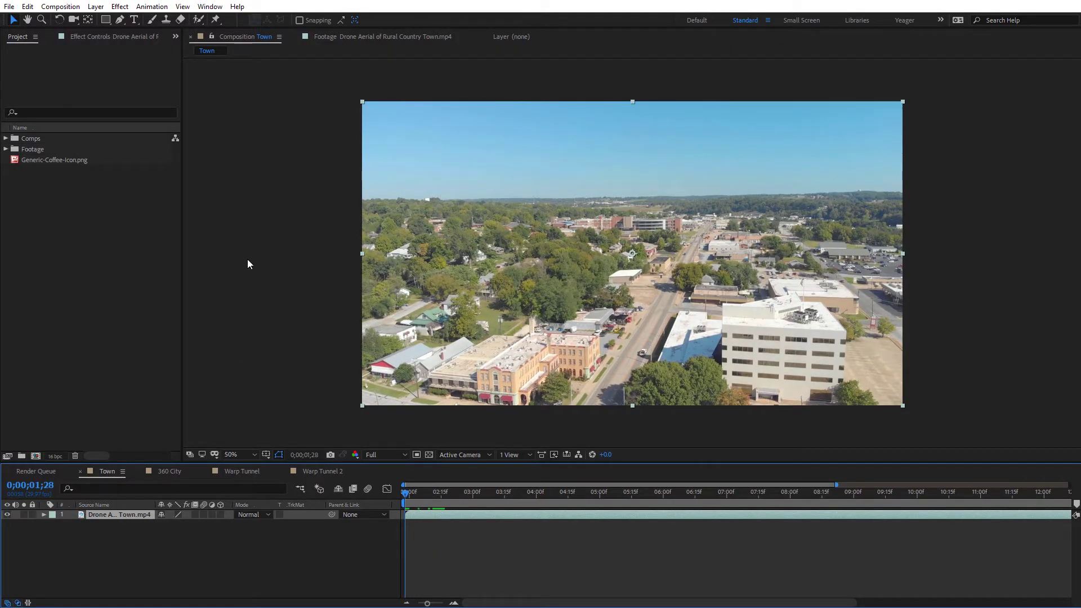
click(120, 7)
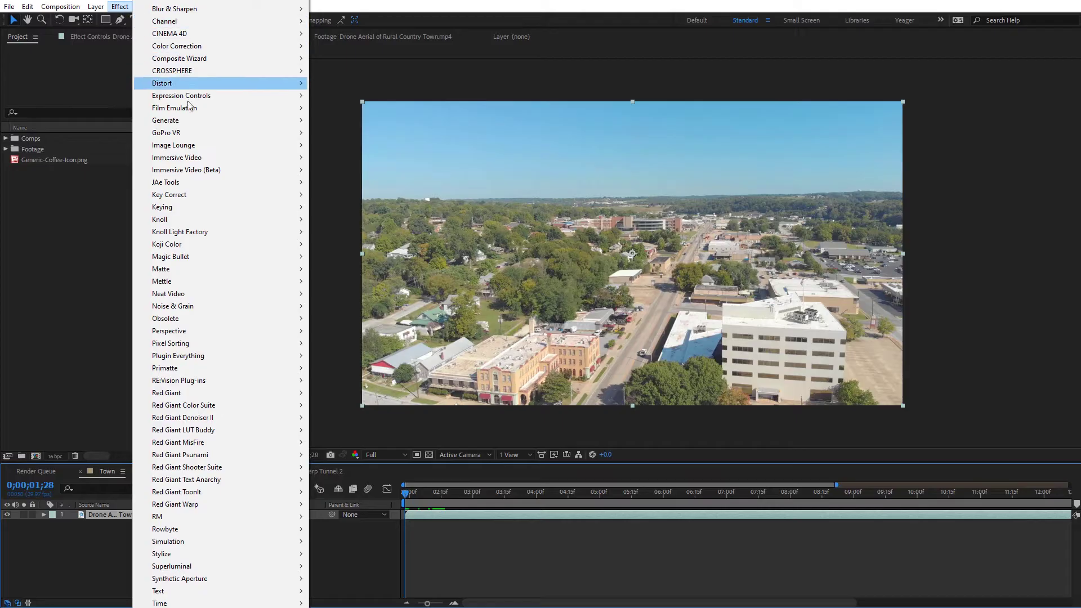
mouse_move(215, 284)
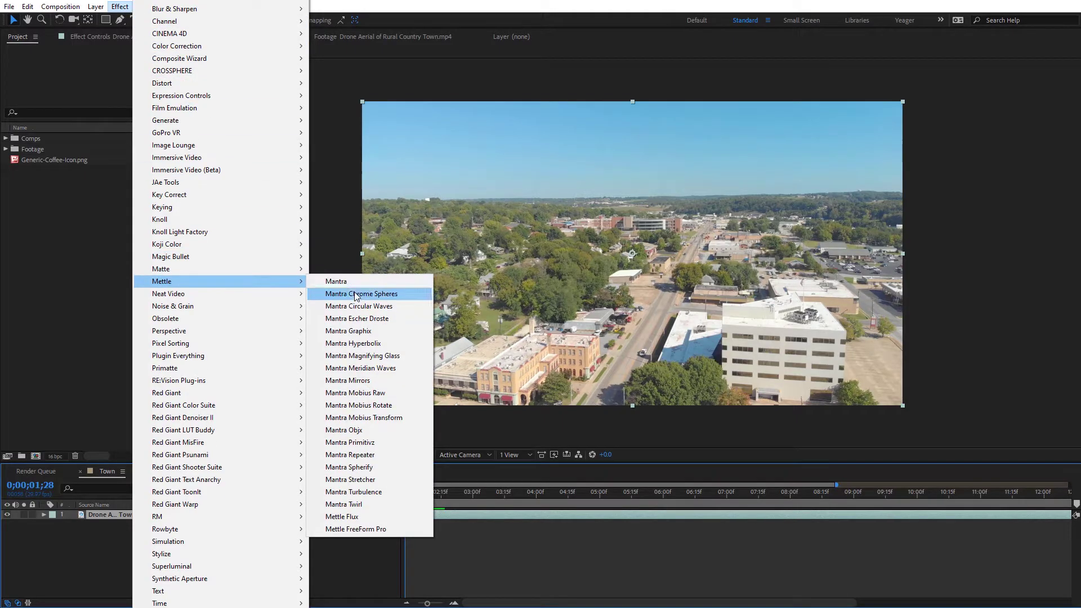
click(359, 334)
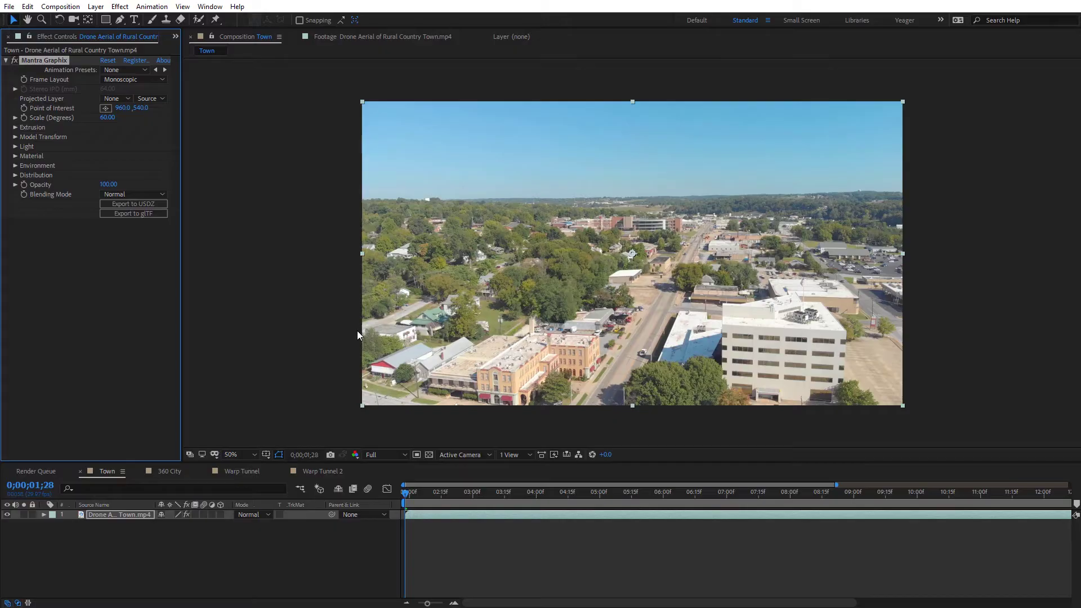
Preview Generic-Coffee-Icon.png and add it to the Town composition beneath the drone clip
key(ctrl+0)
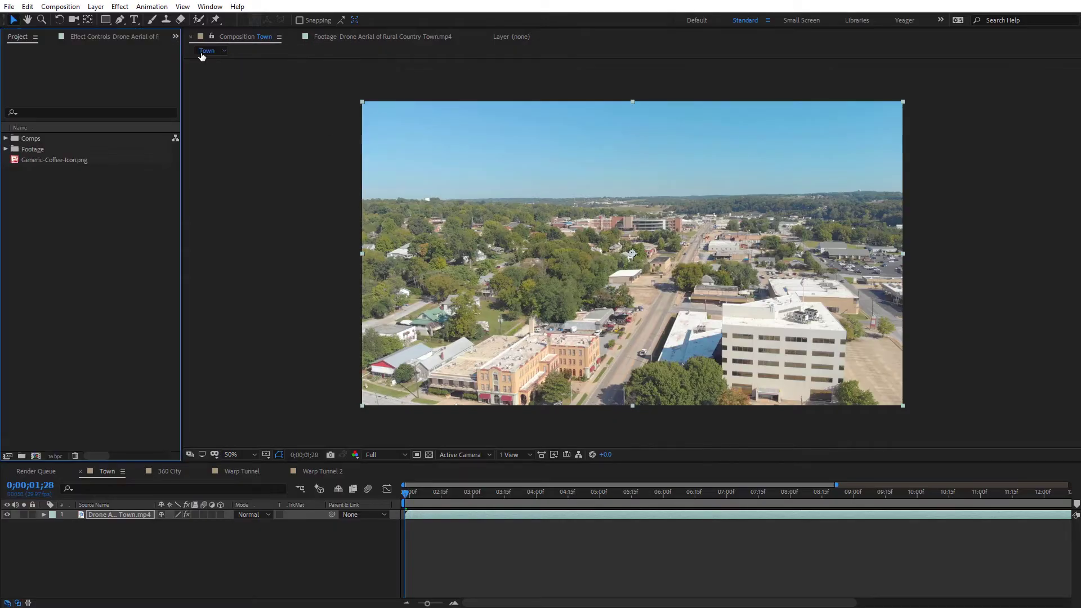
double_click(43, 161)
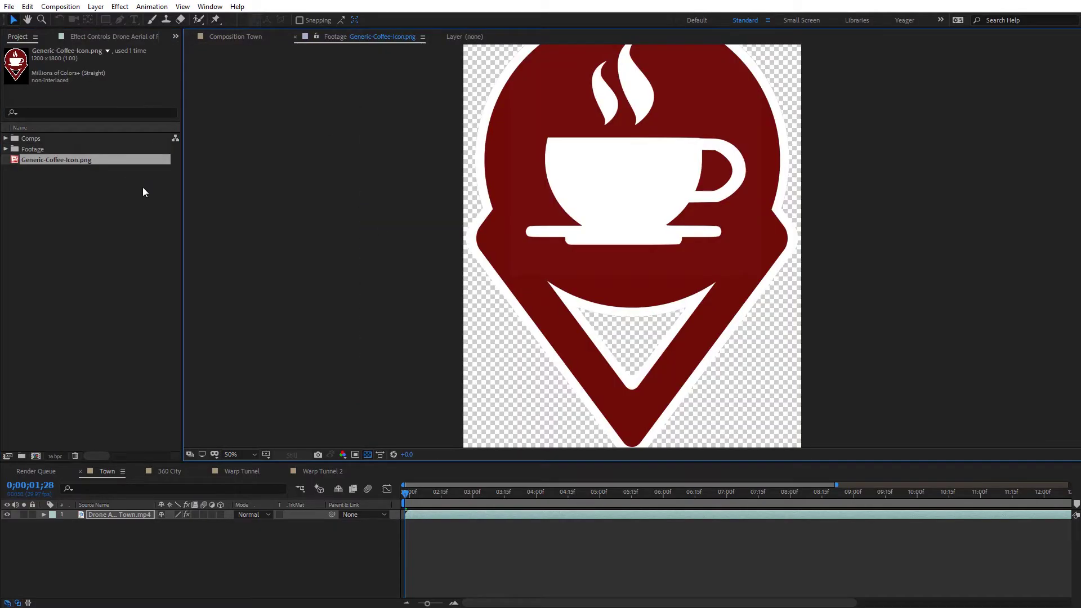
key(comma)
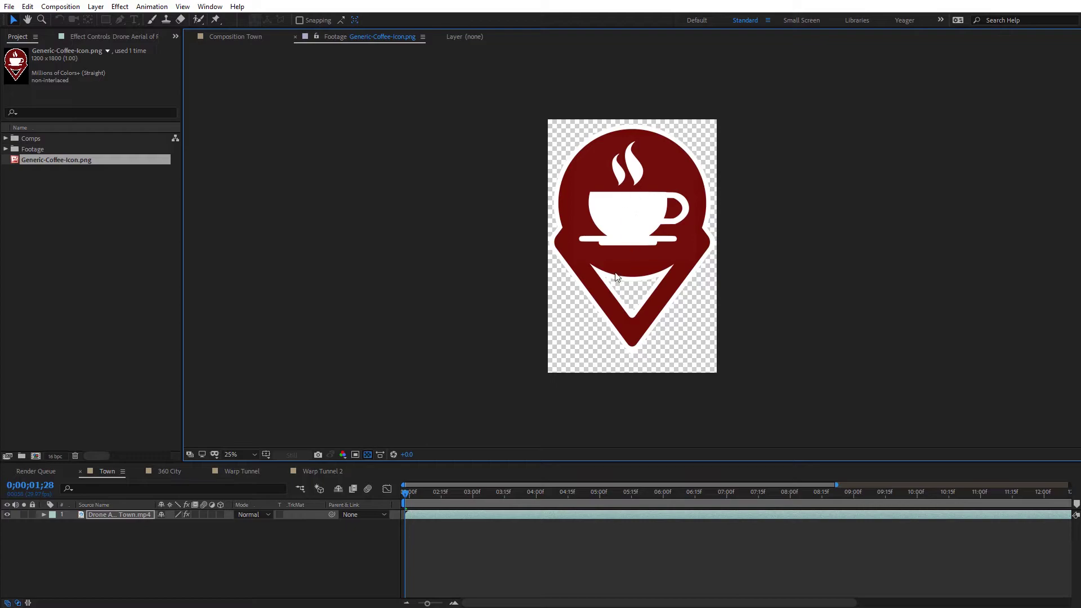
drag(55, 164, 134, 514)
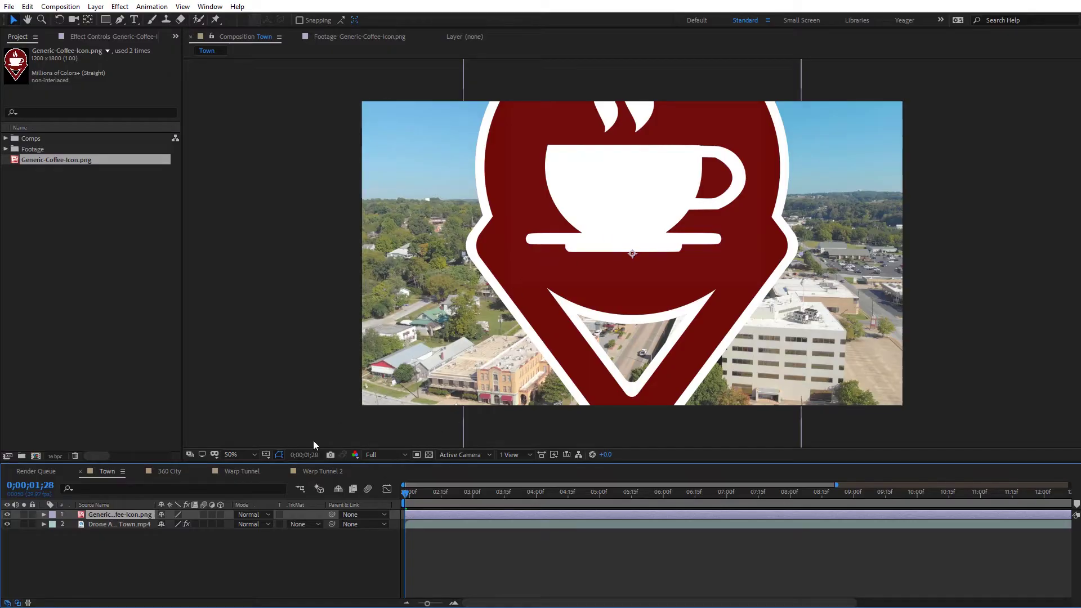
drag(124, 516, 129, 529)
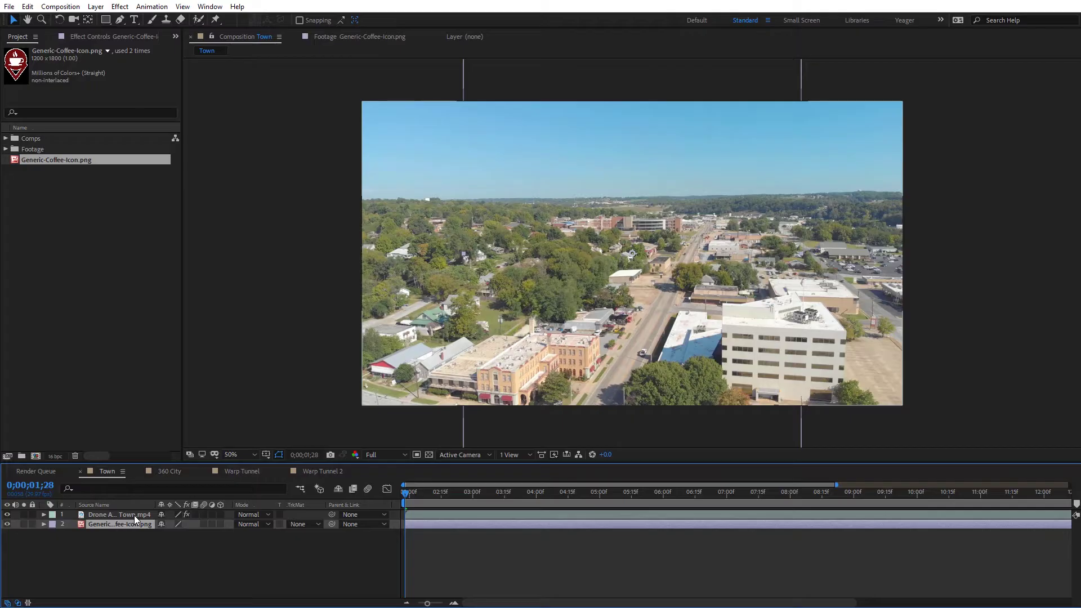
Set the drone clip's Mantra Graphix frame layout to Rectilinear (Flat) and its projected layer to Generic-Coffee-Icon.png
click(134, 514)
click(101, 37)
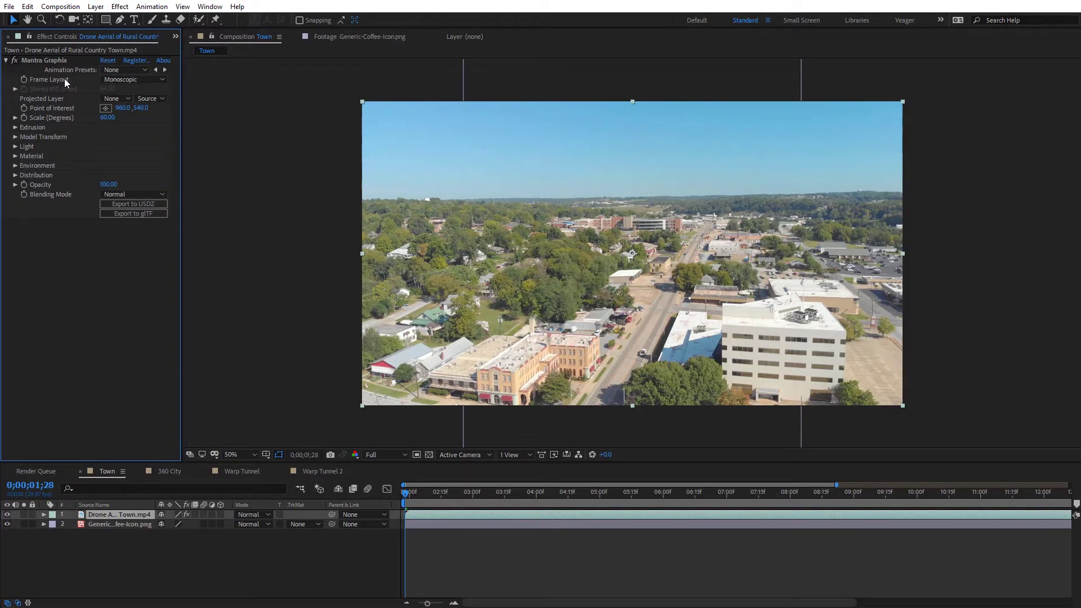
click(137, 80)
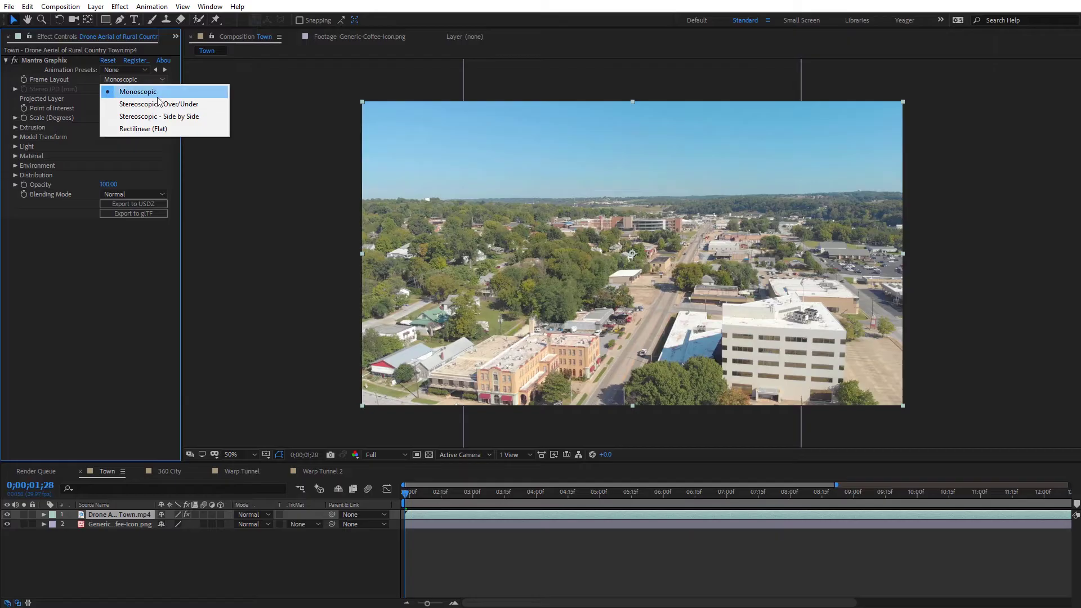
click(164, 127)
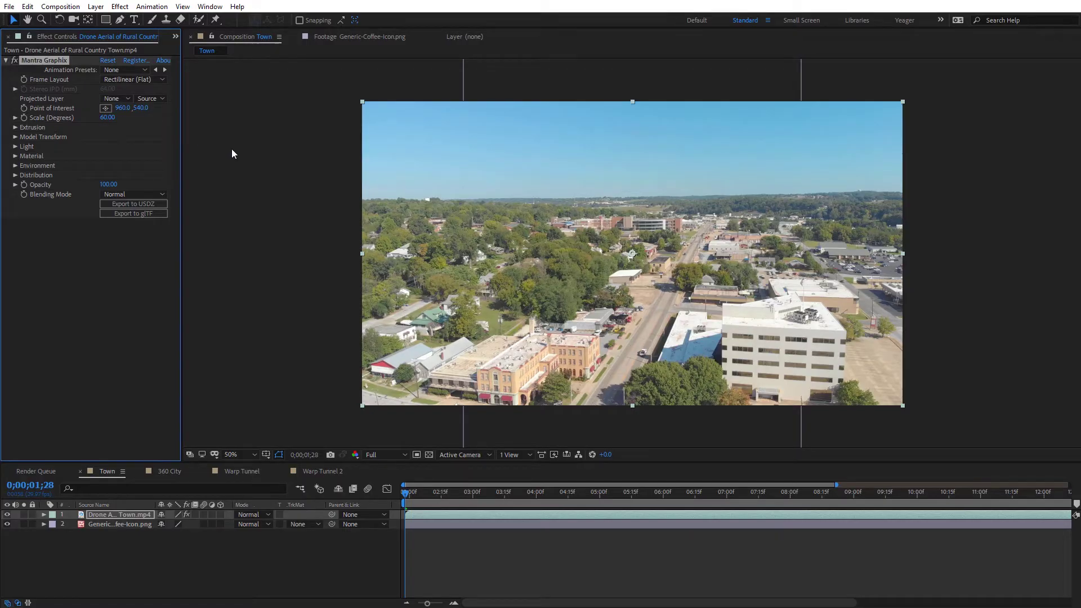
click(118, 100)
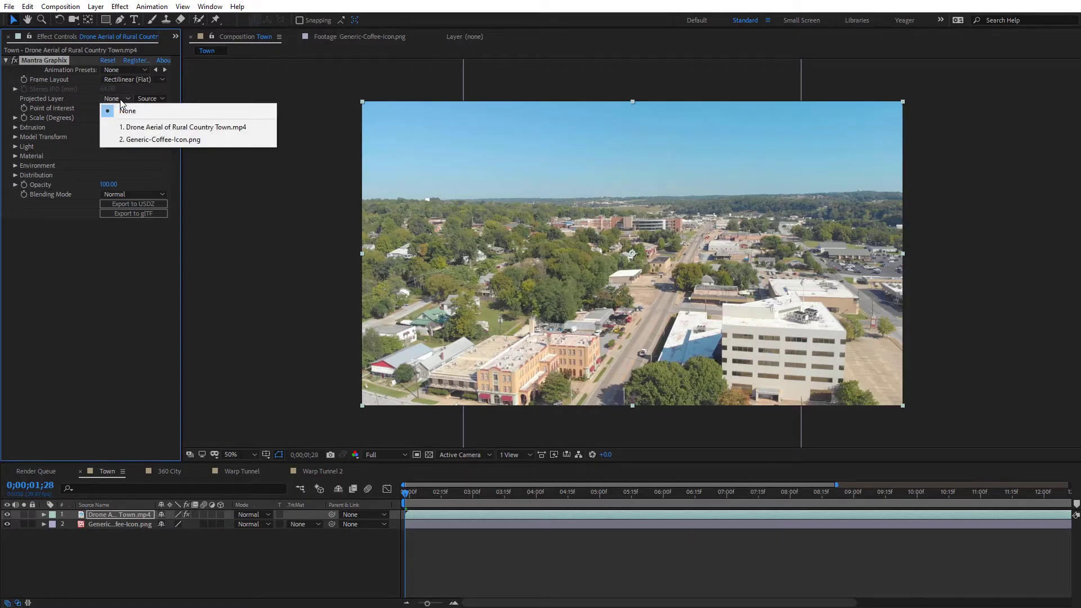
click(163, 138)
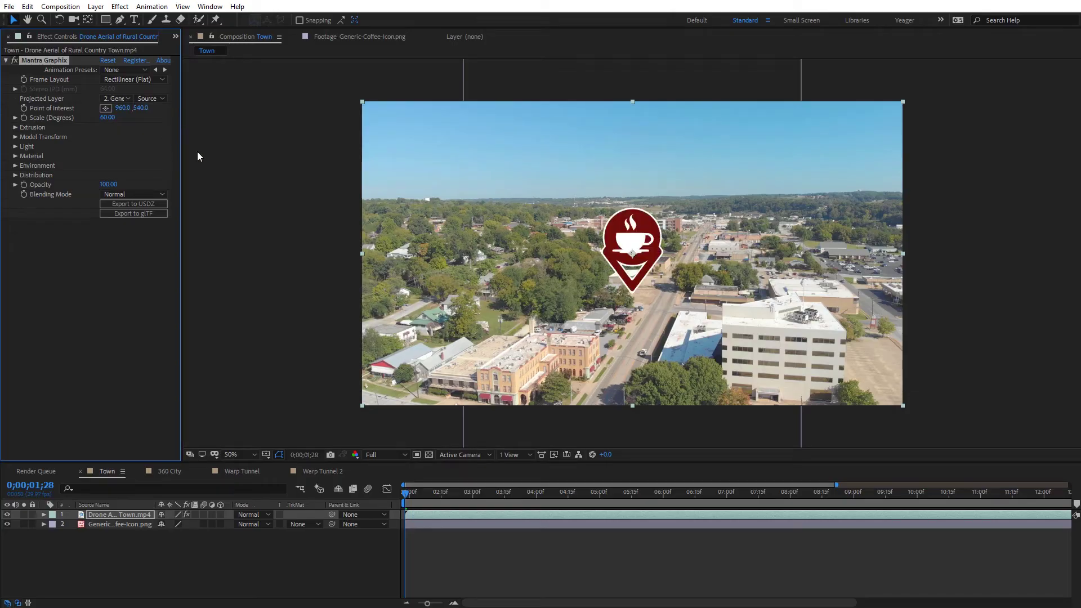
key(slash)
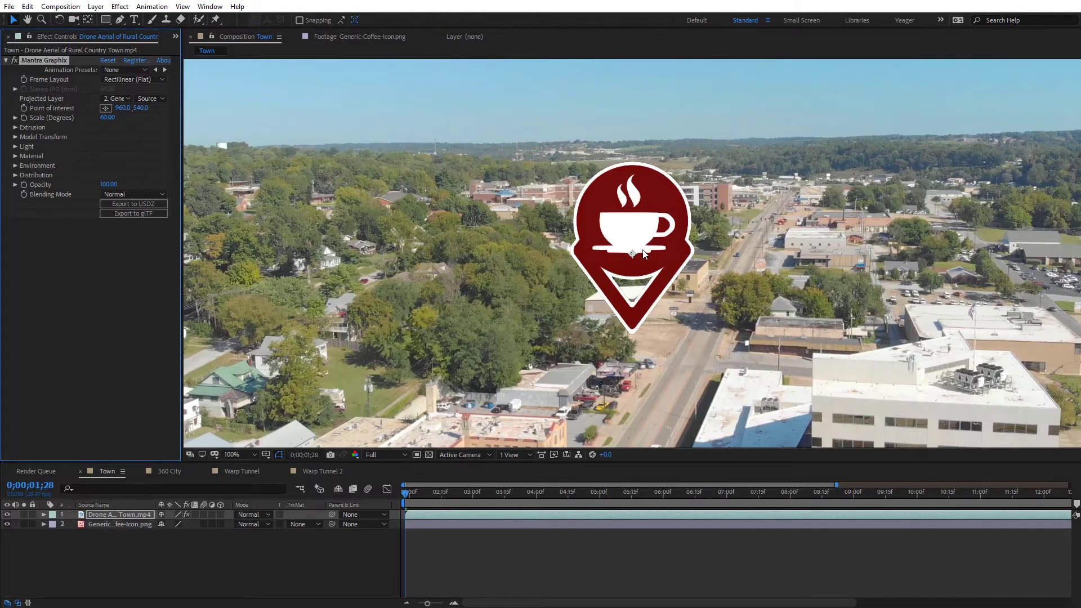
Rotate the coffee icon model 49° around Y and give it an extrusion depth of 240
click(15, 127)
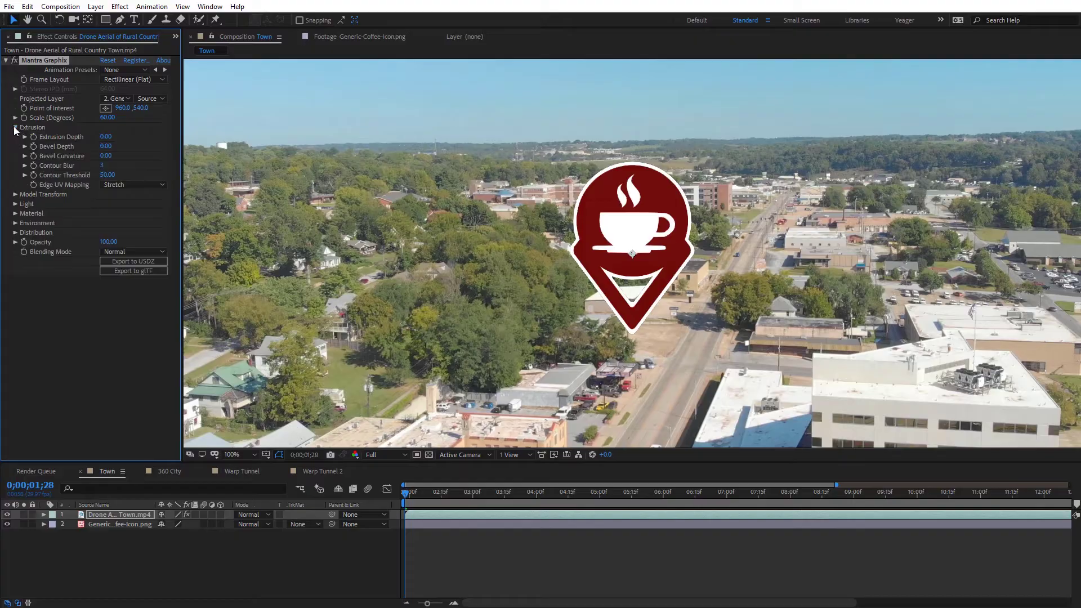
click(15, 194)
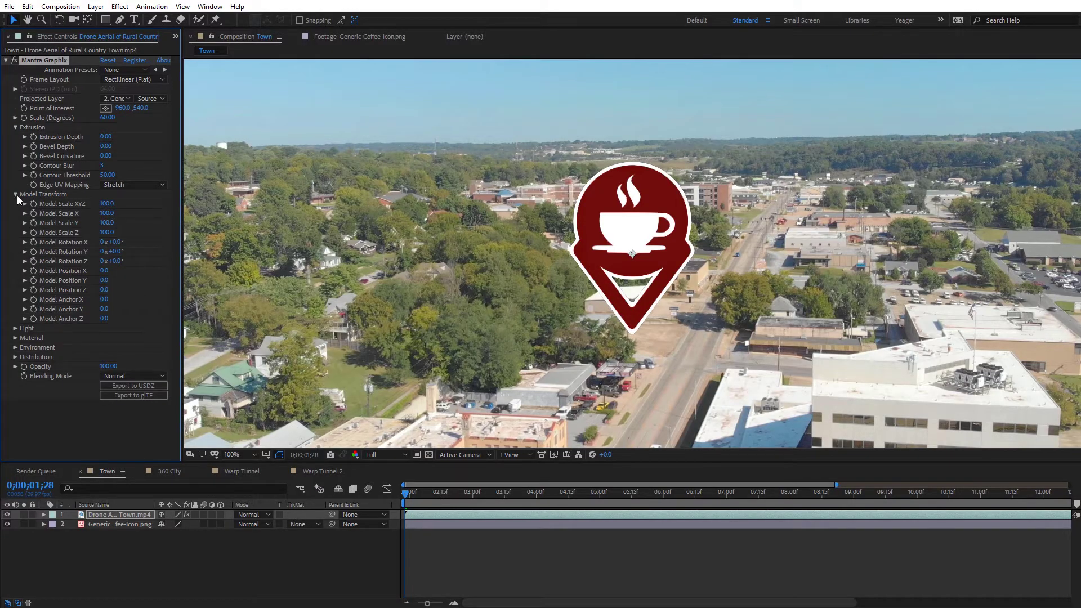
drag(116, 257, 142, 253)
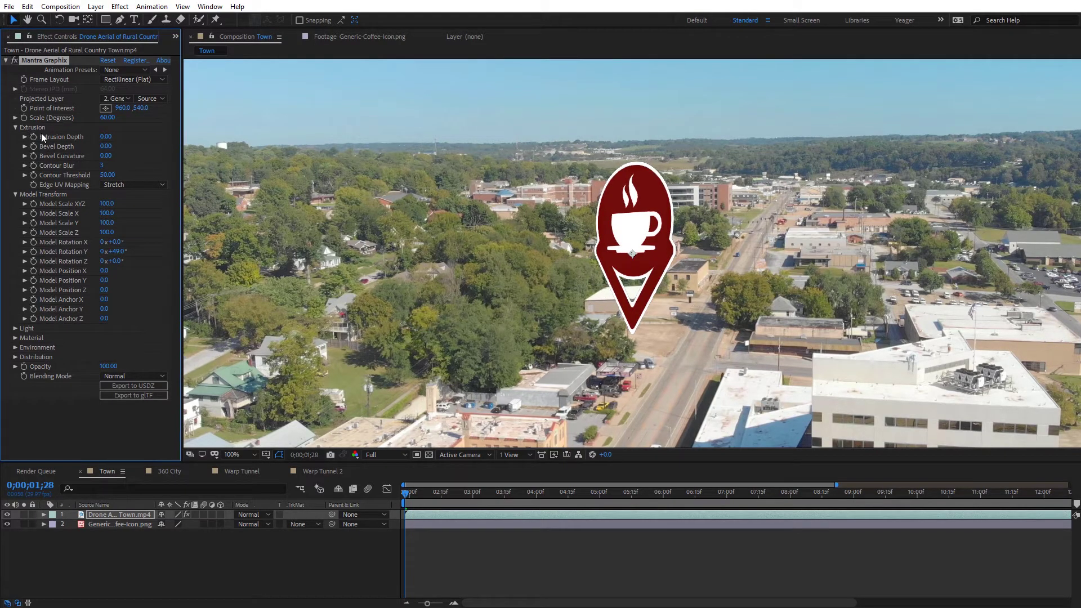
click(106, 137)
text(70)
key(Return)
drag(111, 137, 121, 138)
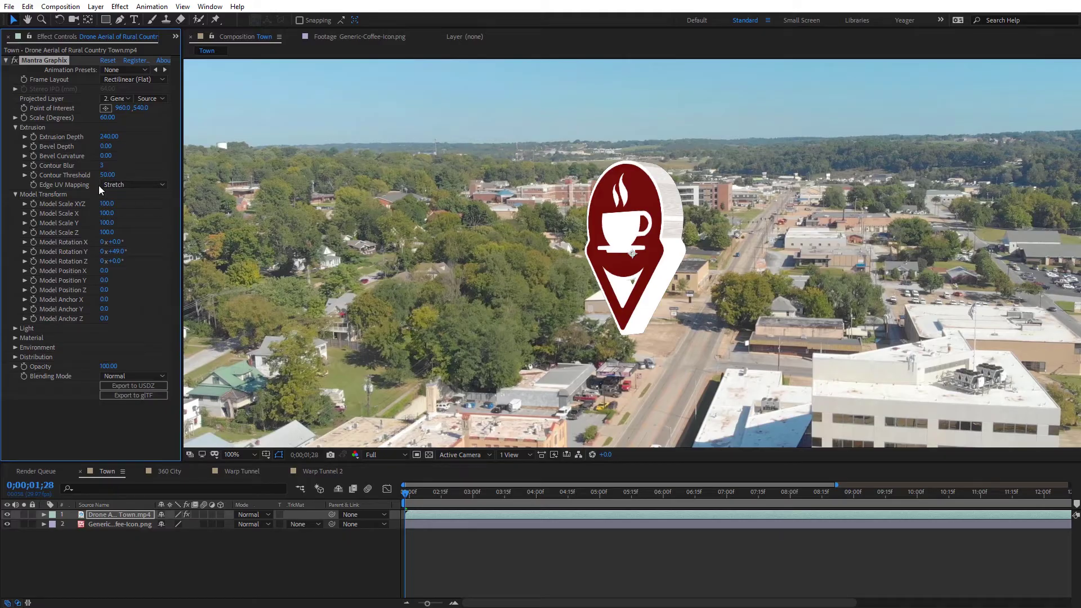
Set the icon's contour threshold to 100 and its model Y rotation to 27°
drag(108, 181, 151, 173)
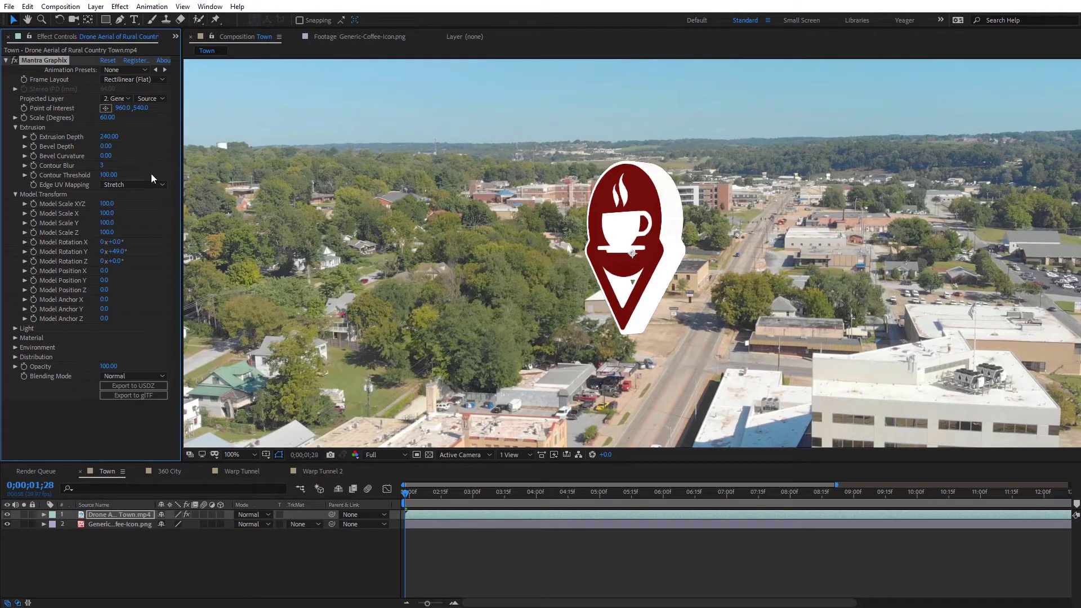
mouse_move(118, 251)
mouse_down()
mouse_move(151, 251)
mouse_move(106, 252)
mouse_up()
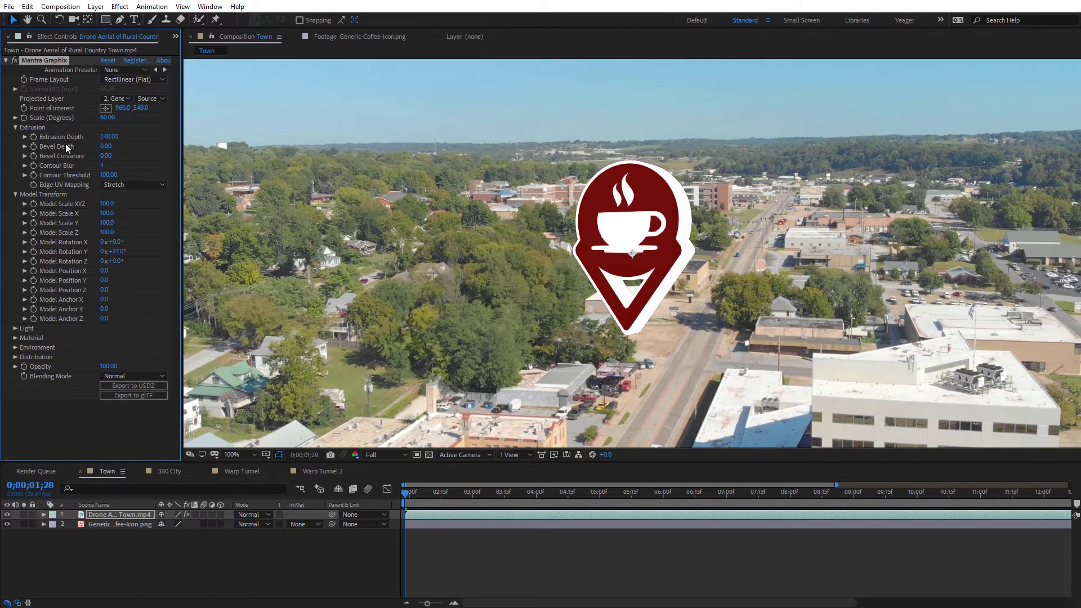
Try a bevel depth of 15 on the icon with the contour threshold at 66
drag(106, 146, 119, 150)
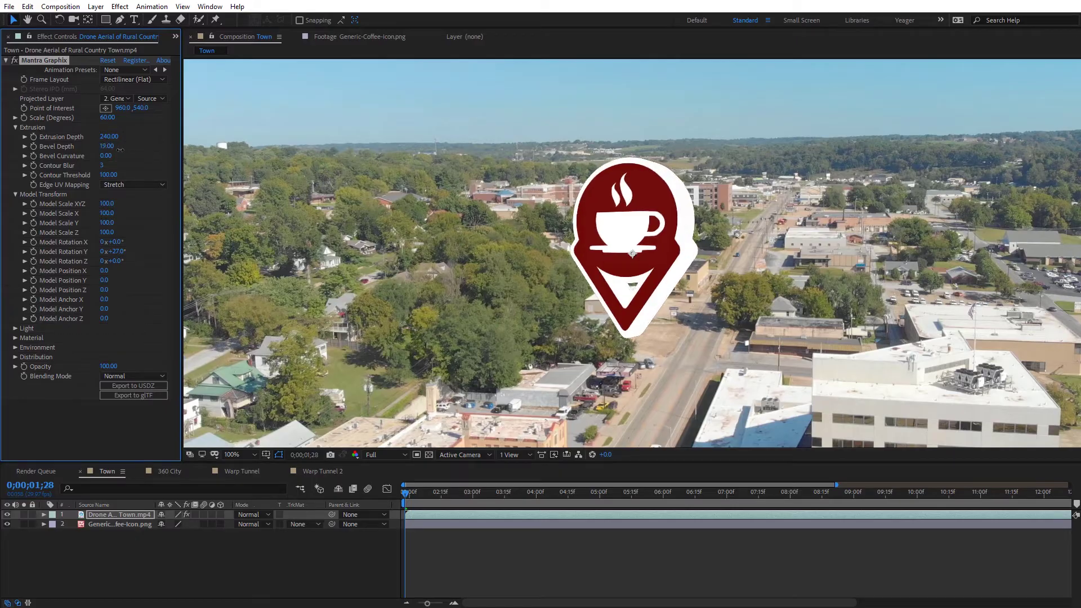
click(108, 175)
text(66)
key(Return)
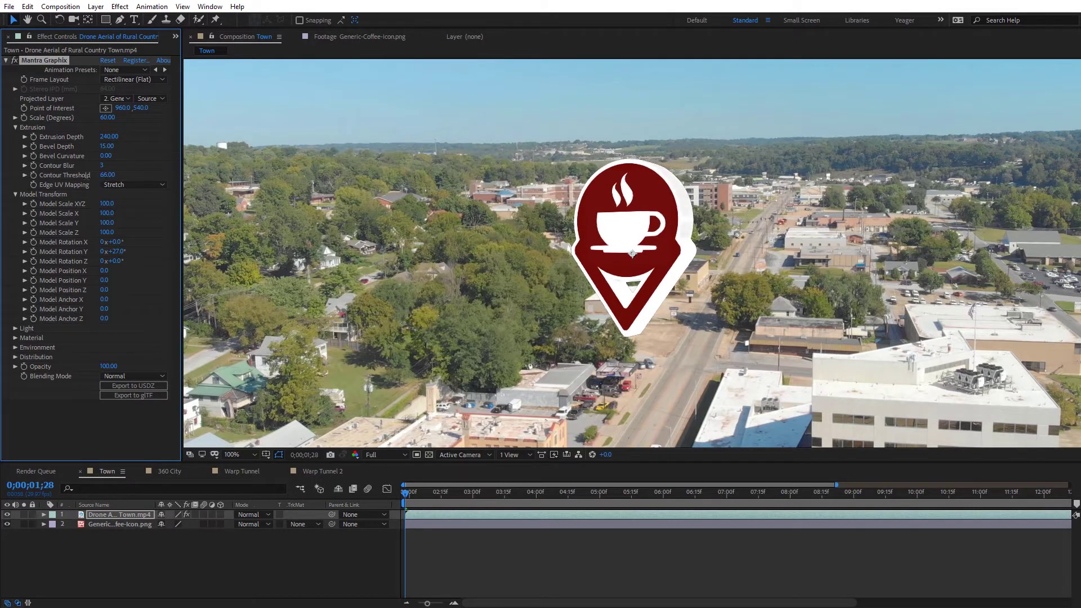
key(period)
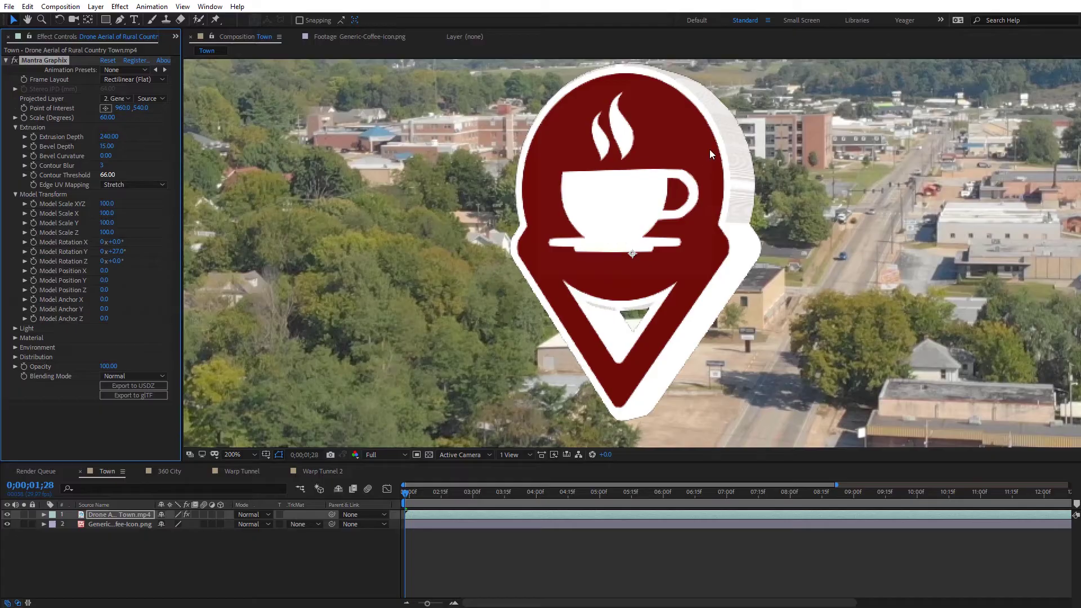
Return the icon's bevel depth to 0 and its contour threshold to 100
click(108, 147)
text(55)
key(Return)
drag(124, 144, 89, 150)
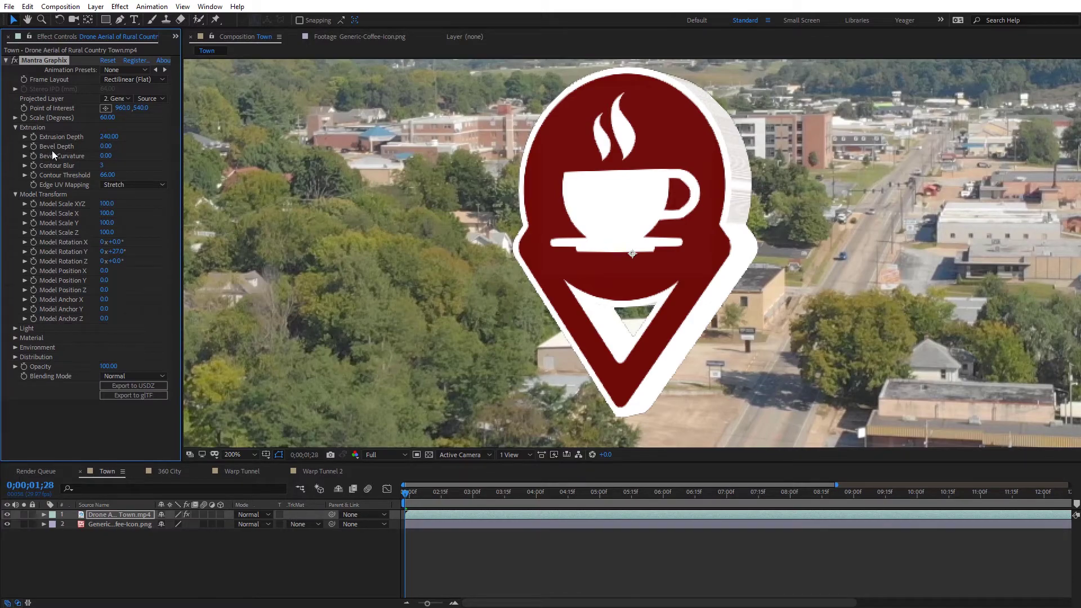
drag(105, 178, 141, 176)
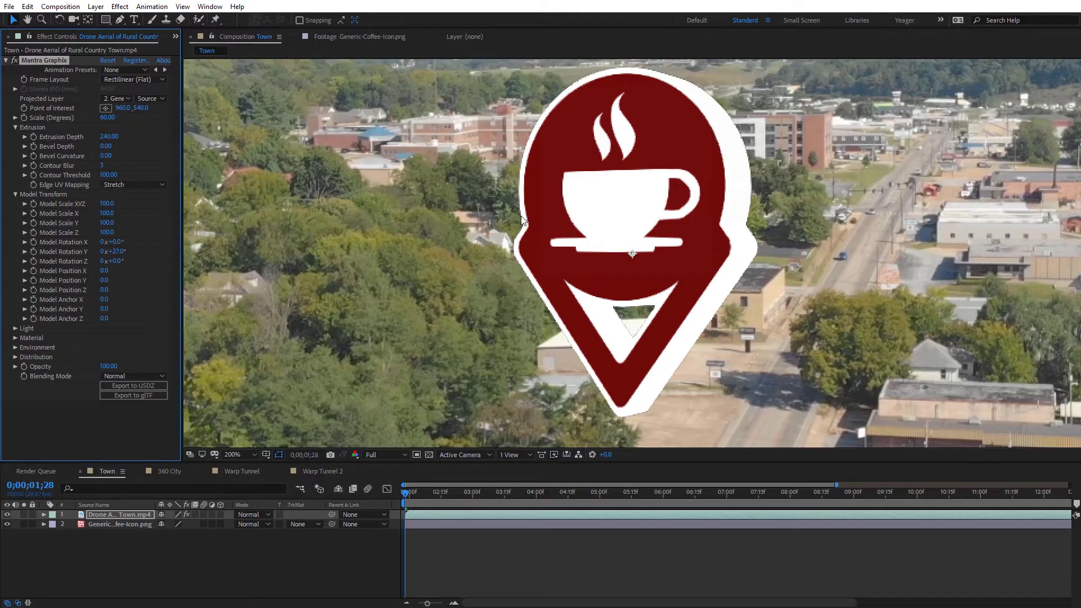
Enable the point light on the icon and set the light azimuth to 37°
click(15, 329)
click(16, 395)
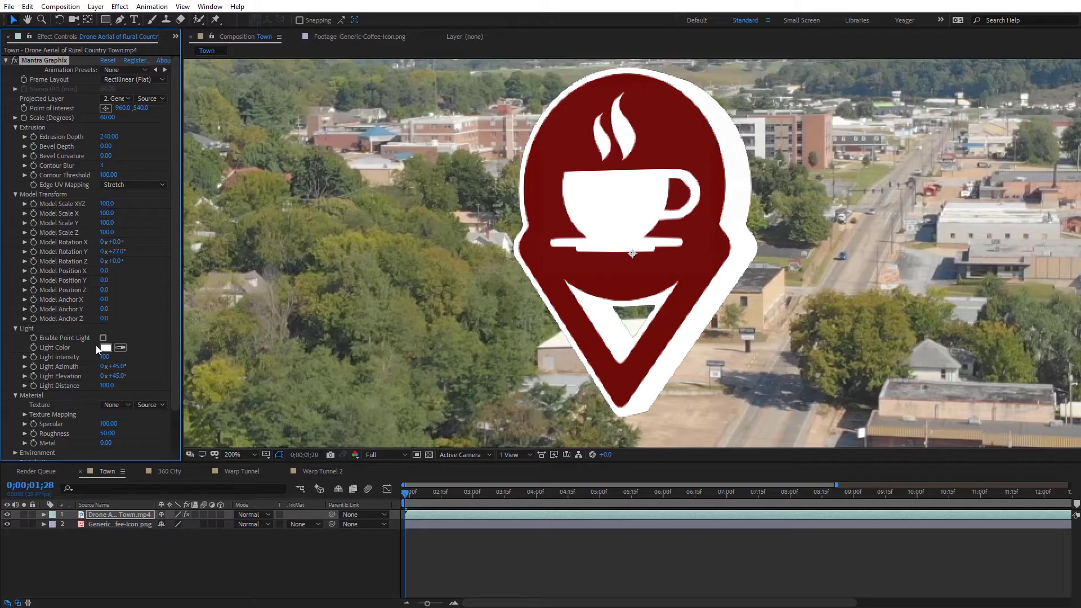
click(103, 338)
scroll(620, 248, down, 1)
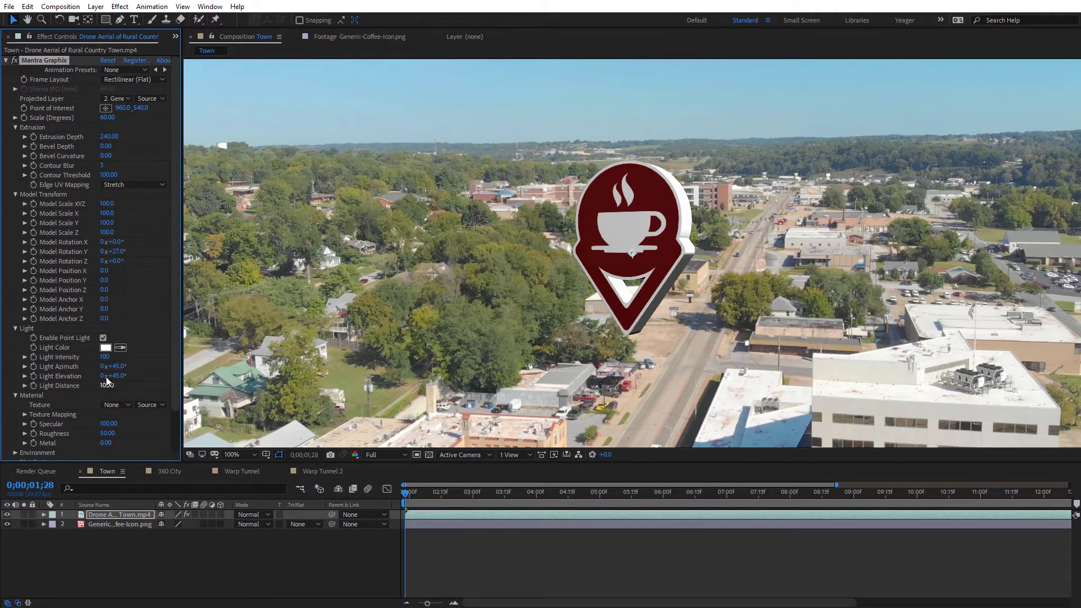
mouse_move(115, 368)
mouse_down()
mouse_move(129, 367)
mouse_move(114, 367)
mouse_up()
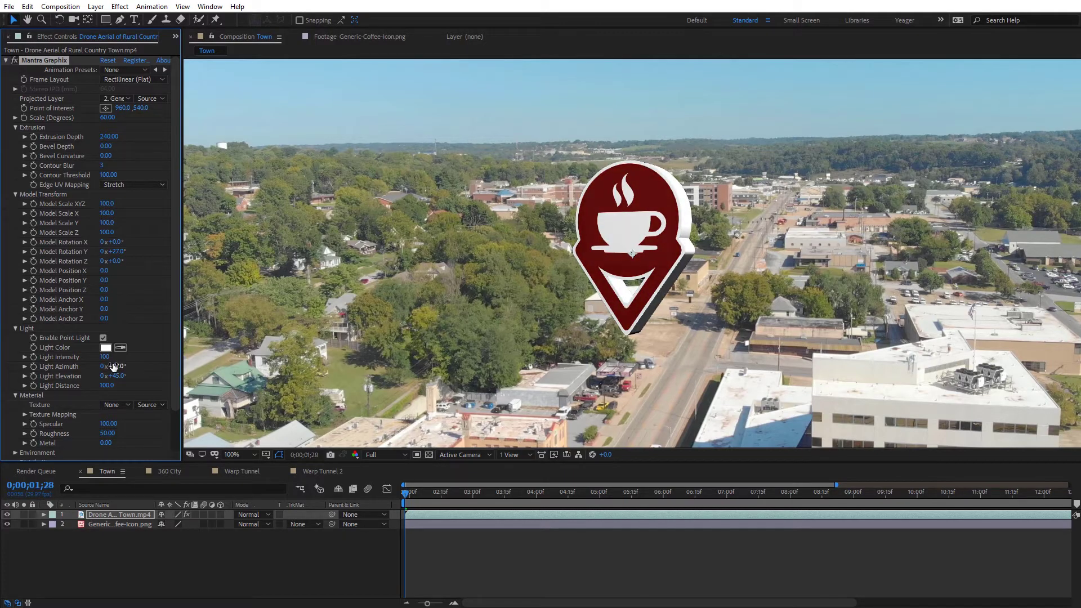
Set the icon material's roughness to 99 and its metal value to 25
scroll(173, 367, down, 3)
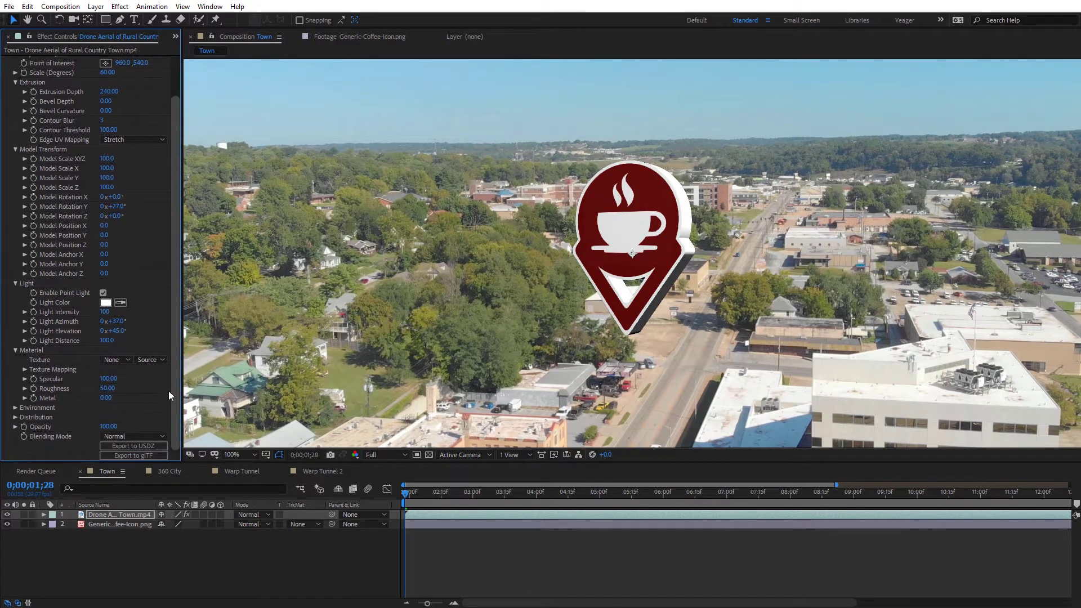
drag(102, 388, 128, 384)
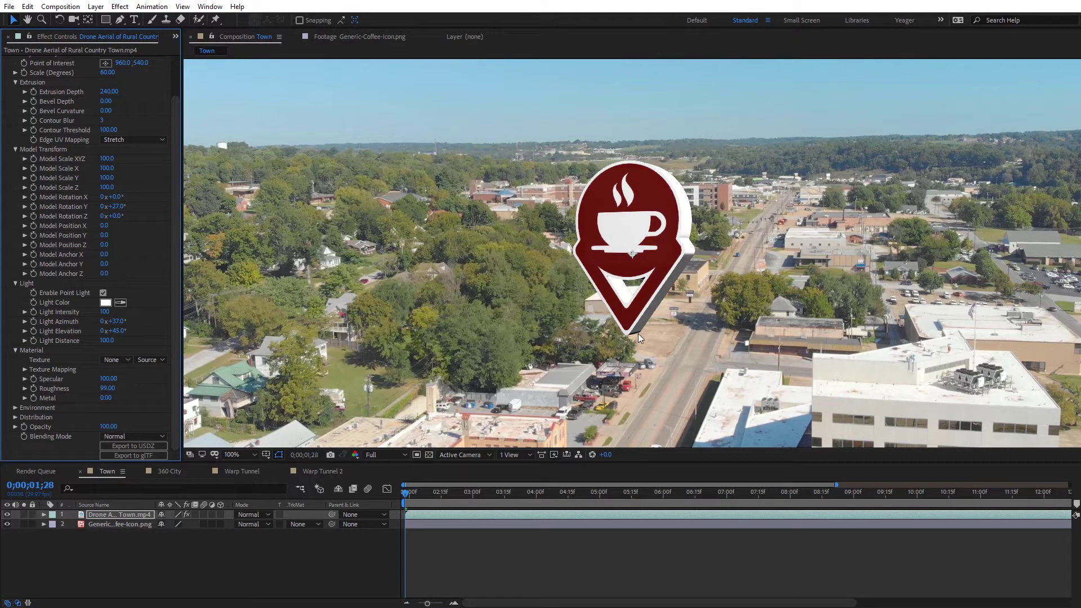
mouse_move(105, 397)
mouse_down()
mouse_move(136, 394)
mouse_move(117, 397)
mouse_up()
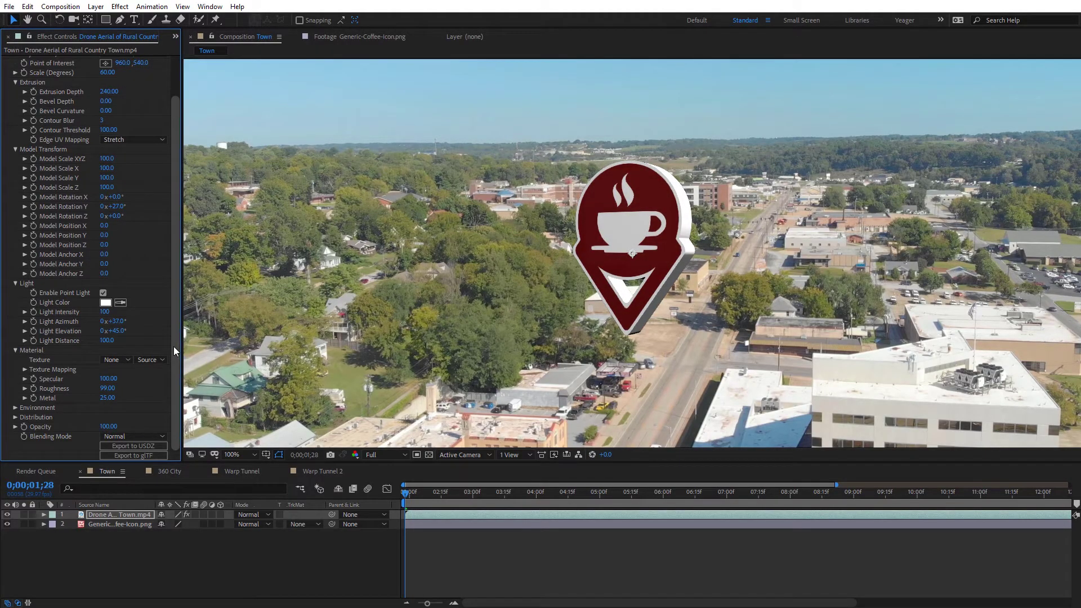
Enable IBL in the icon's environment settings and compare the shading with the point light and IBL switched off and back on
click(15, 408)
drag(179, 329, 171, 373)
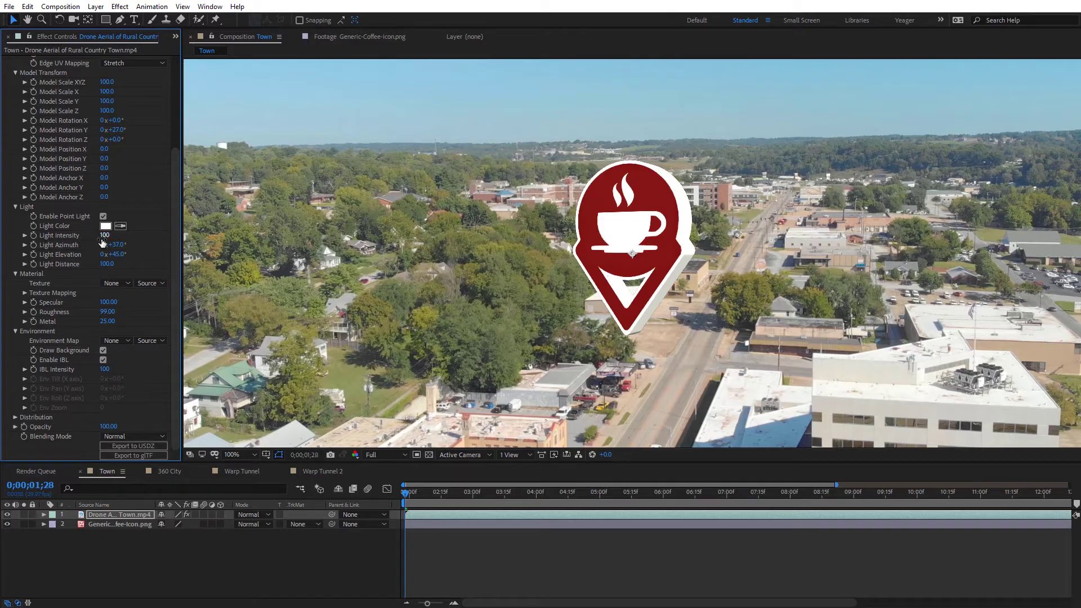
click(103, 217)
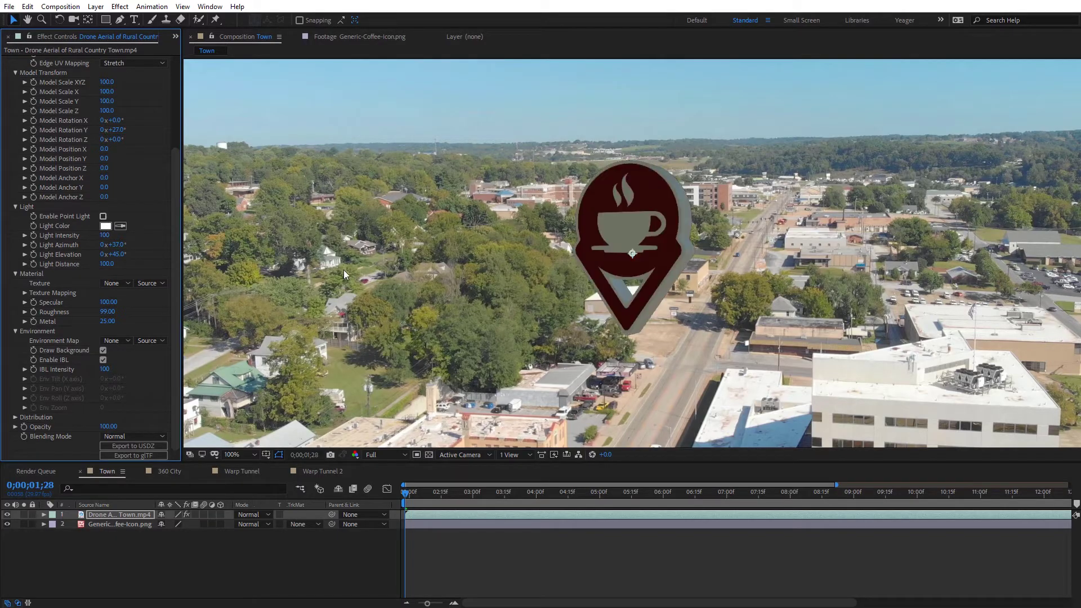
click(104, 361)
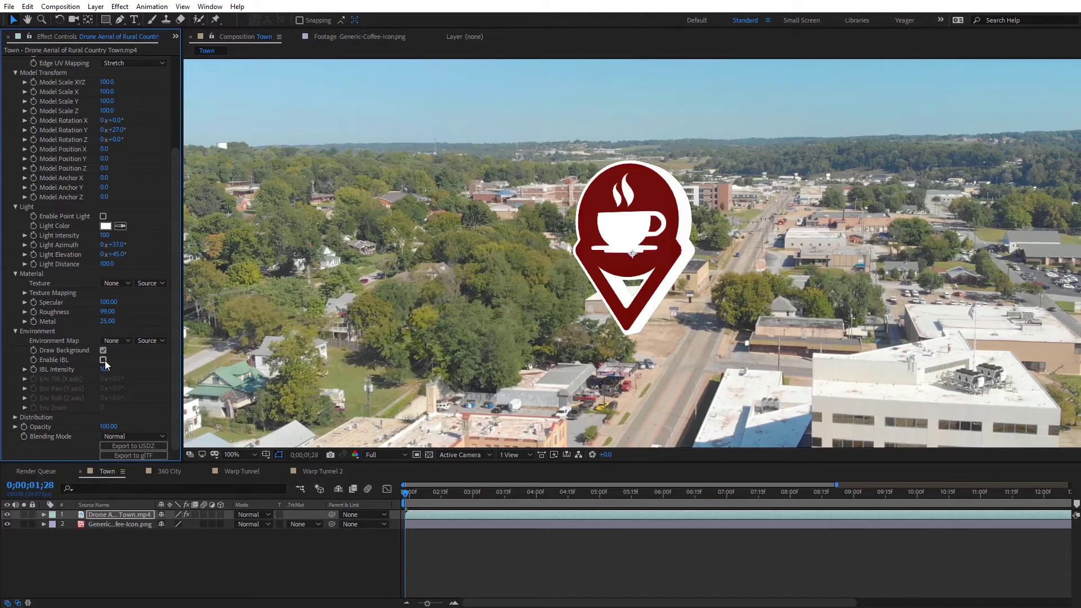
click(104, 360)
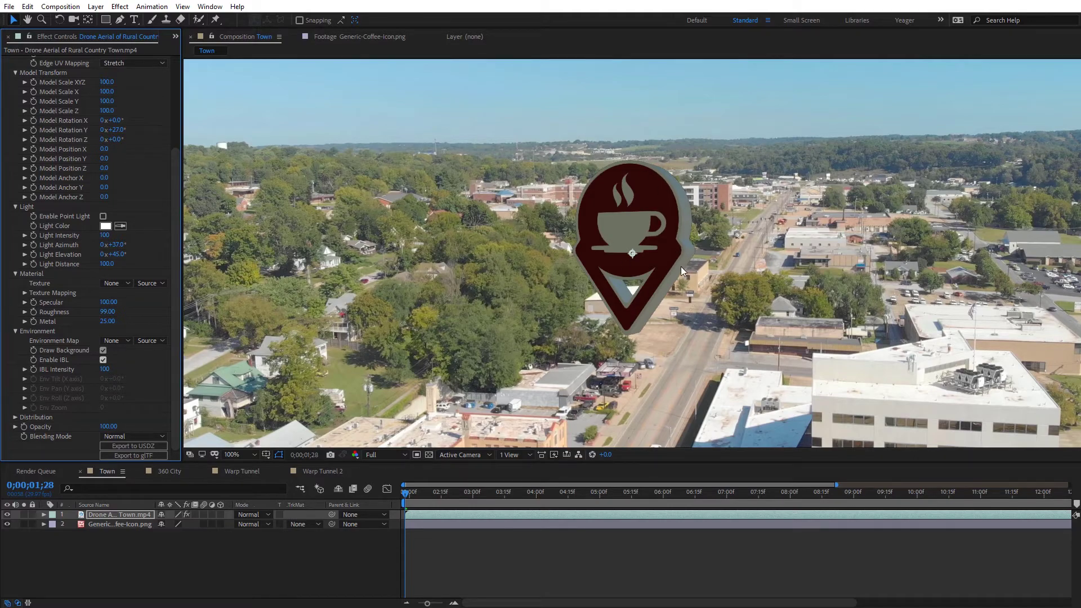
click(103, 217)
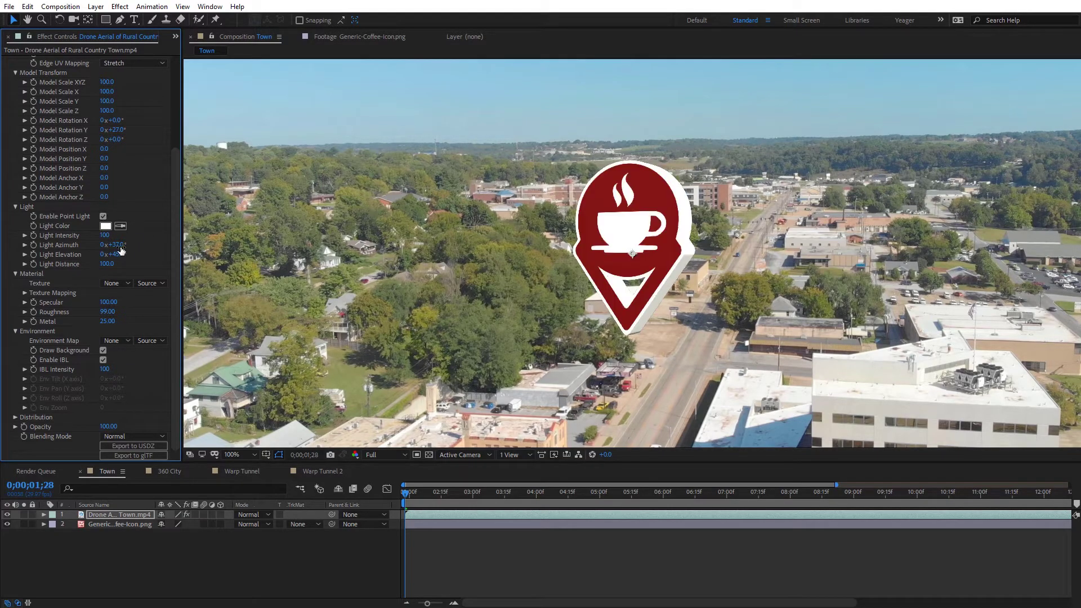
Reduce the intensity of the icon's point light to 30
click(104, 235)
text(40)
key(Return)
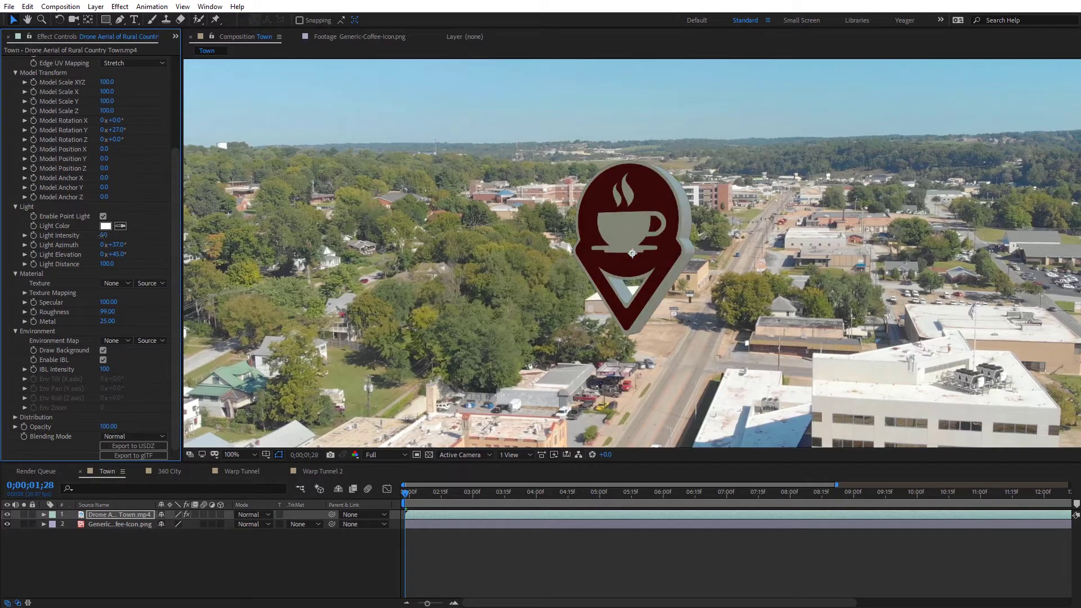
drag(102, 236, 108, 236)
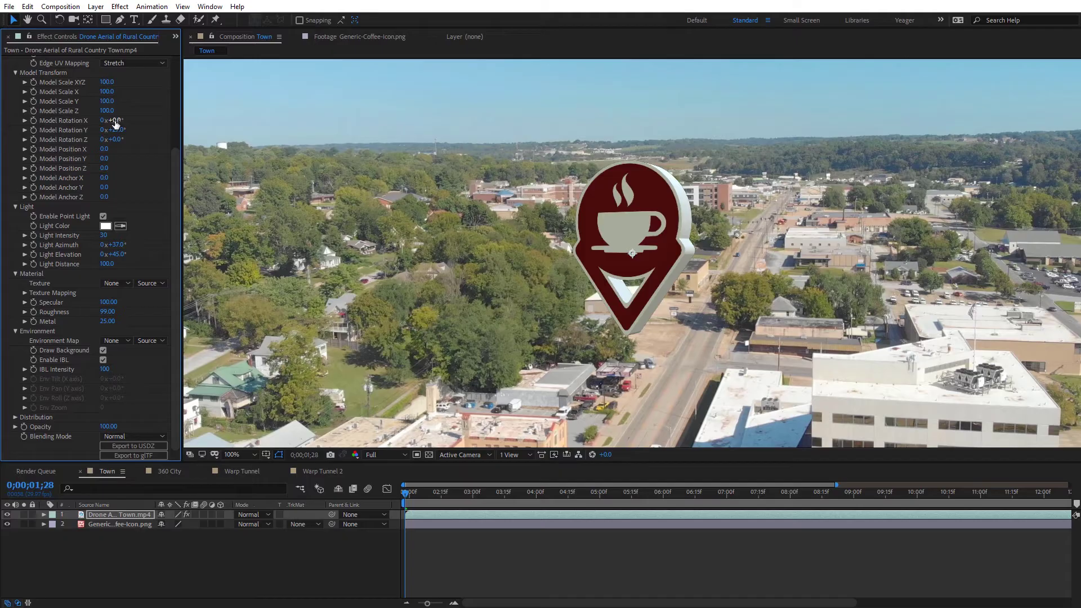
Rotate the icon to -34° around Y and set its IBL intensity to 140
drag(117, 131, 99, 131)
key(period)
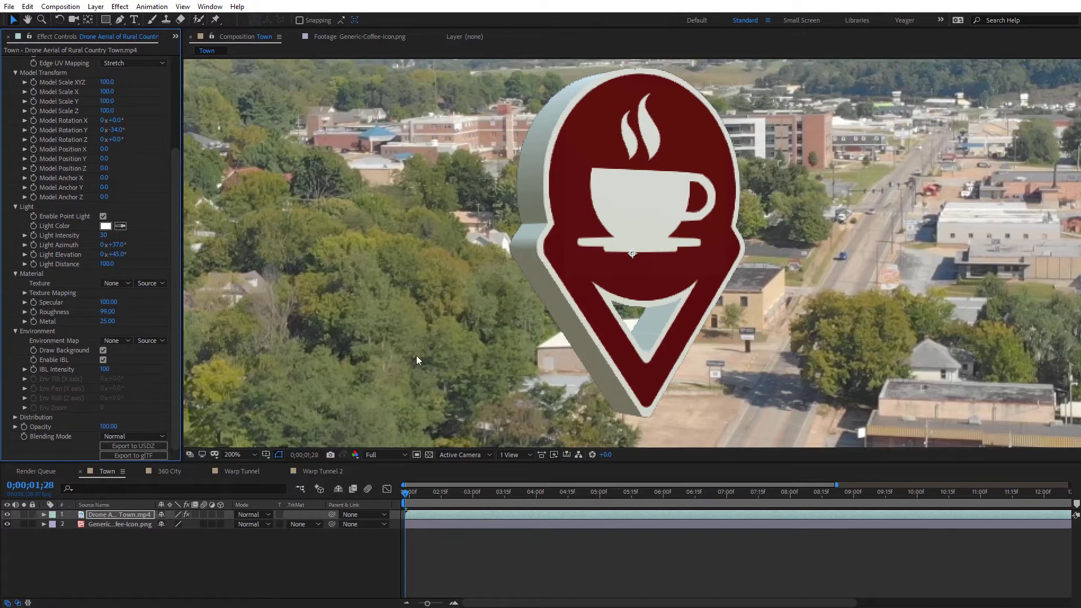
click(104, 360)
click(103, 361)
key(slash)
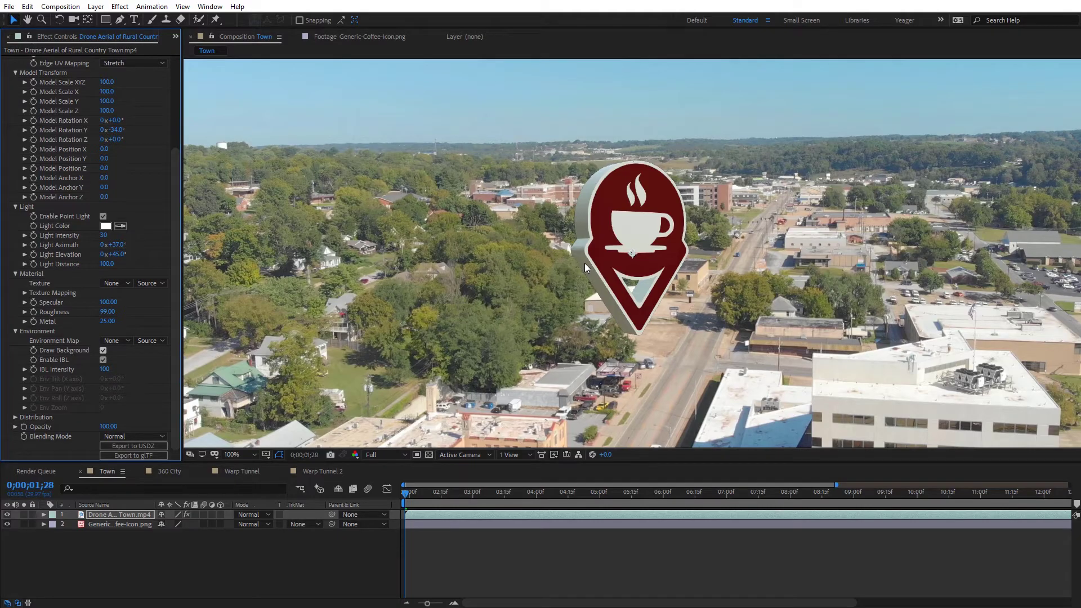
mouse_move(107, 374)
mouse_down()
mouse_move(121, 371)
mouse_move(96, 370)
mouse_move(108, 371)
mouse_up()
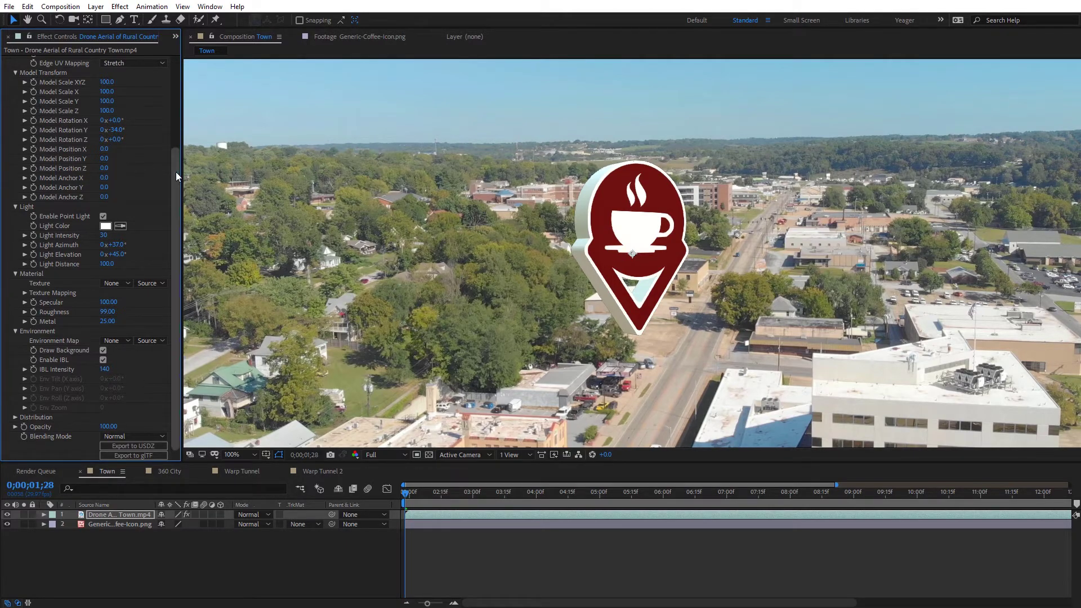
Move the icon's point of interest to 1074, 388 over the street and rotate the model to 11° on X and -35° on Y
scroll(176, 172, up, 5)
key(comma)
key(comma)
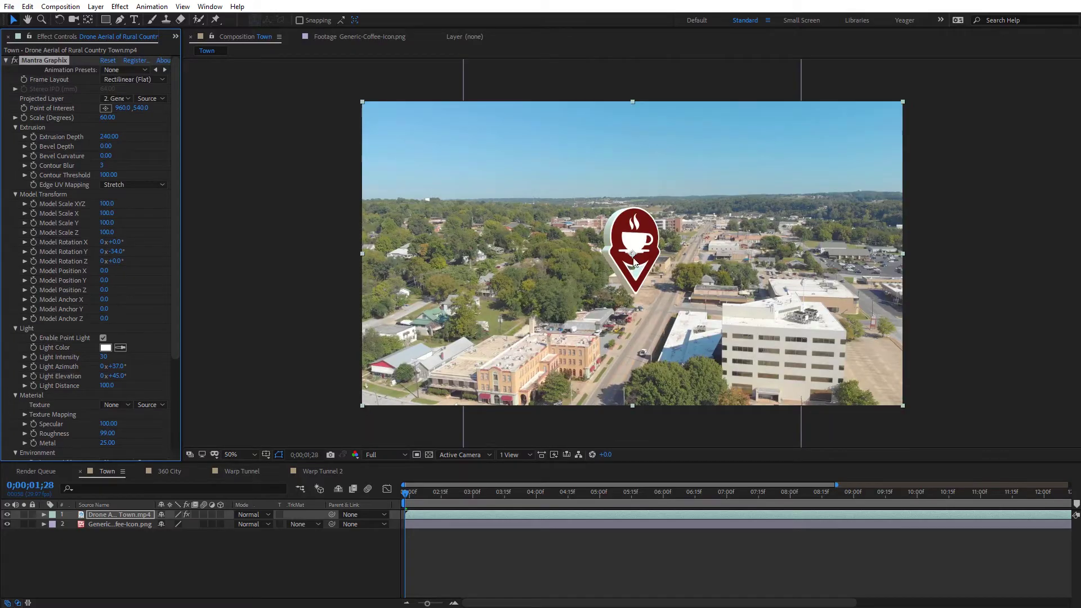
click(105, 108)
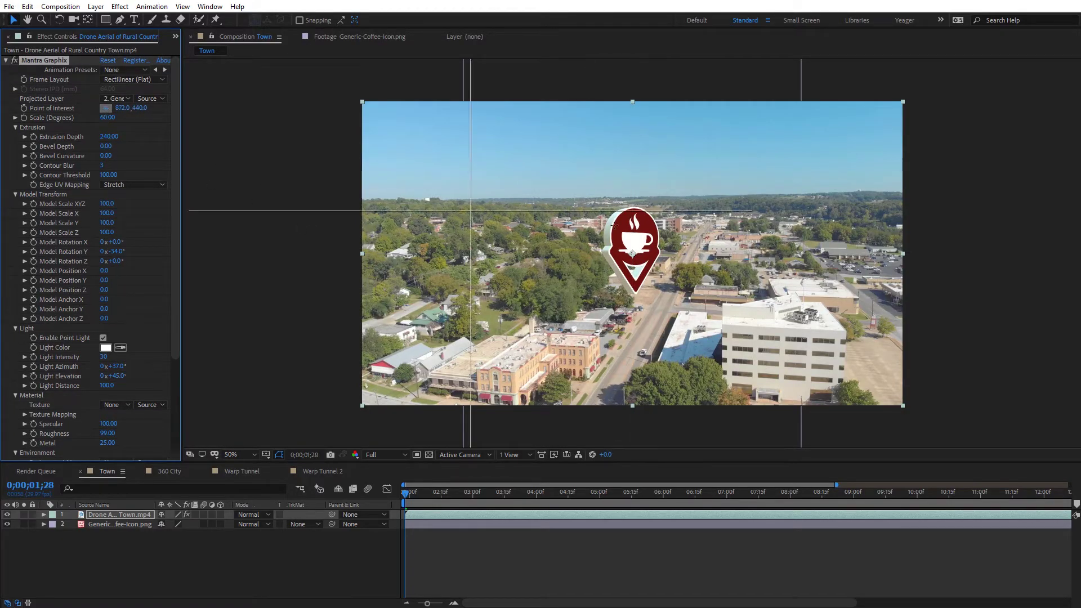
click(668, 248)
drag(674, 254, 666, 211)
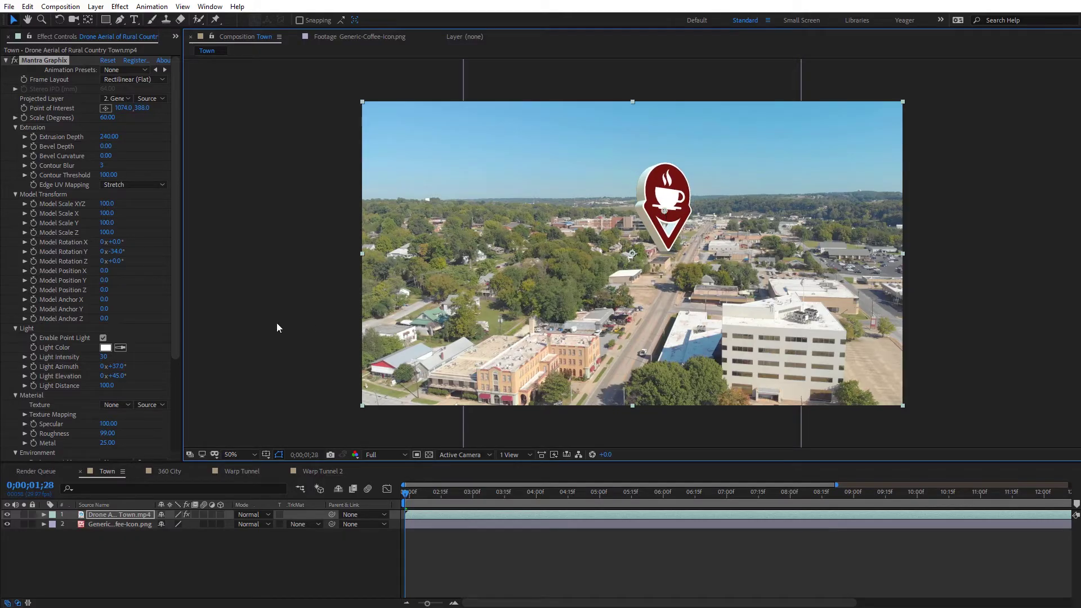
mouse_move(116, 242)
mouse_down()
mouse_move(128, 251)
mouse_move(115, 251)
mouse_up()
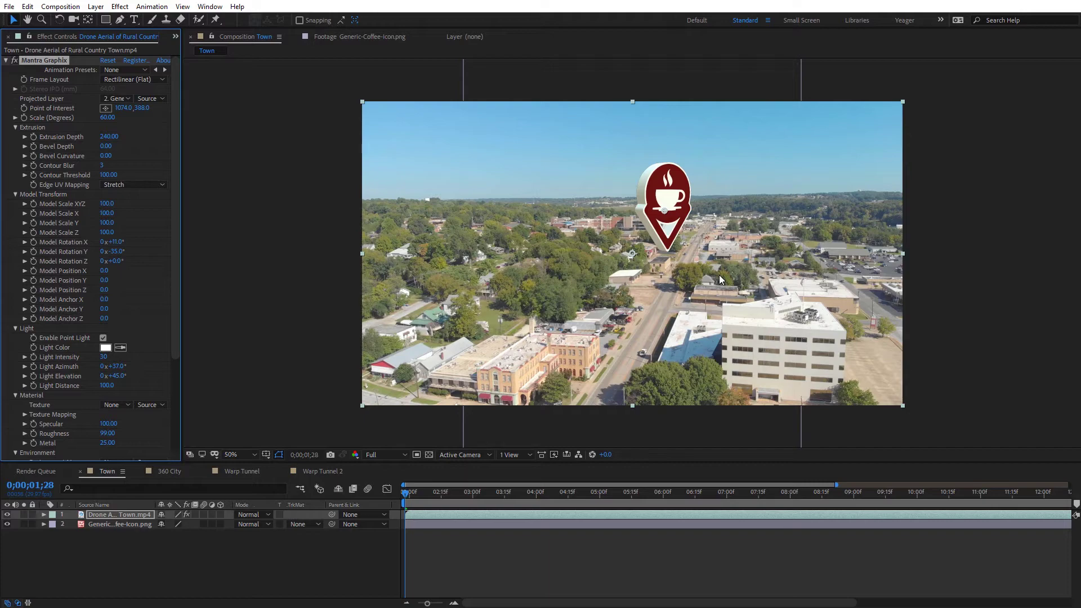
Export the 3D icon as a USDZ file named "Coffee Logo" in the OBJ folder
drag(174, 159, 165, 262)
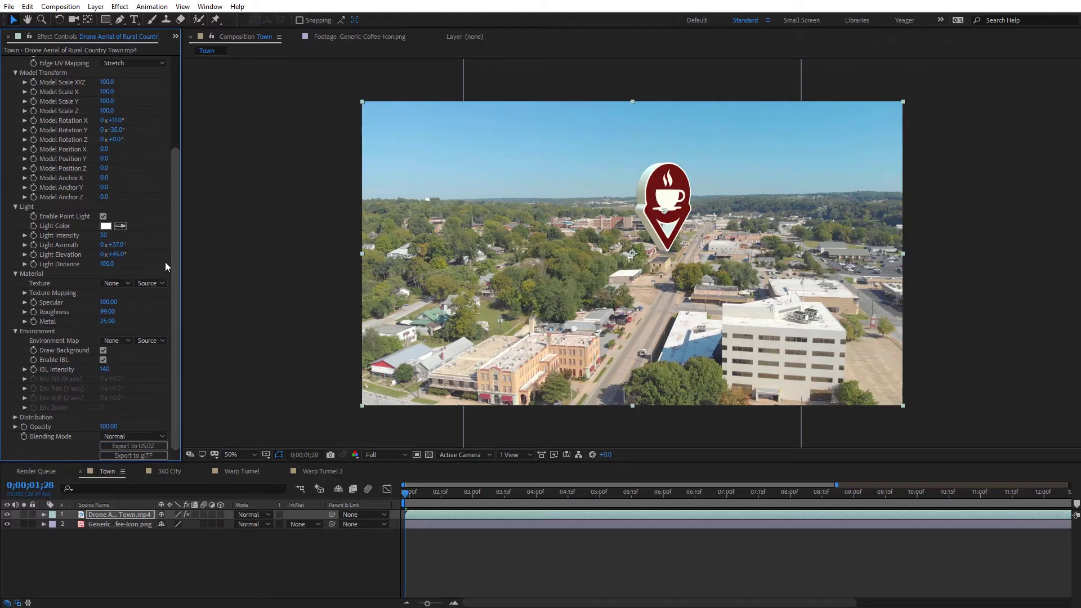
click(134, 446)
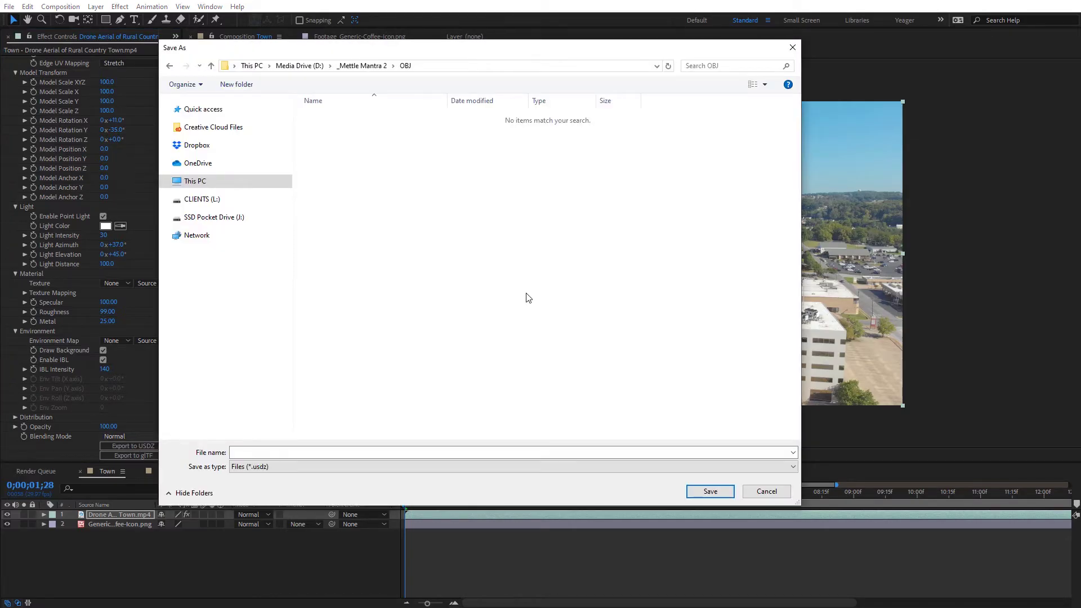
click(270, 451)
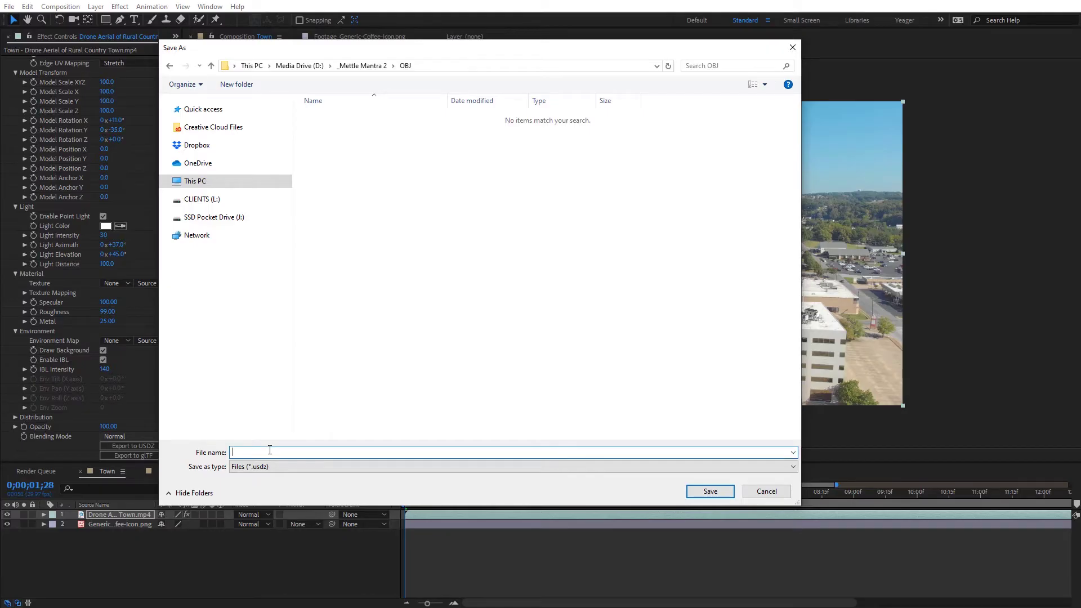
text(Coffee Logo)
click(708, 491)
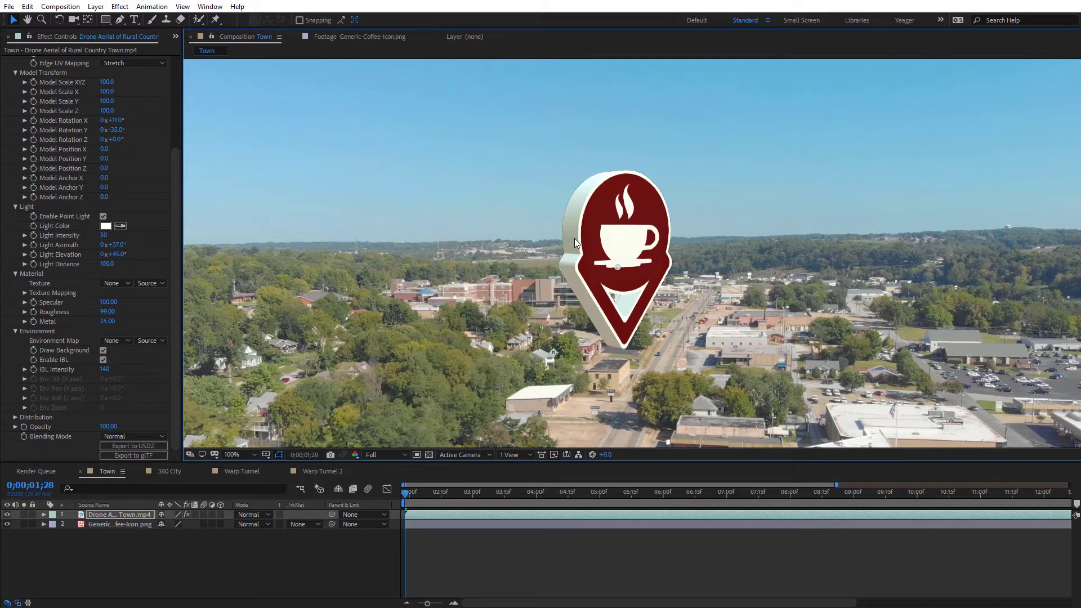
Set the number of instances in the icon's spherical Fibonacci distribution to 5
click(15, 417)
scroll(86, 384, down, 1)
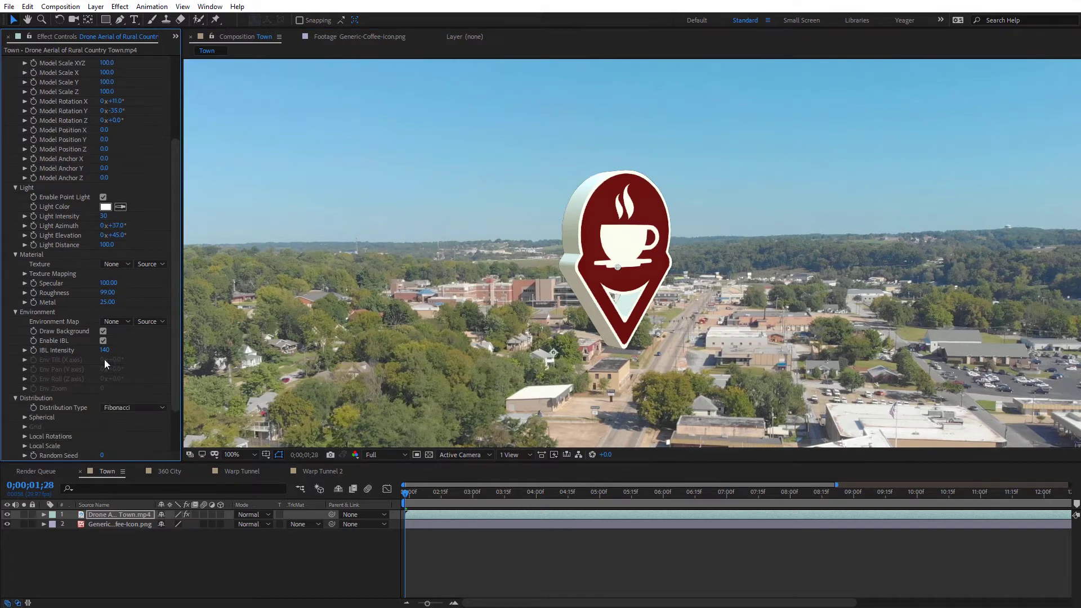
scroll(176, 291, down, 2)
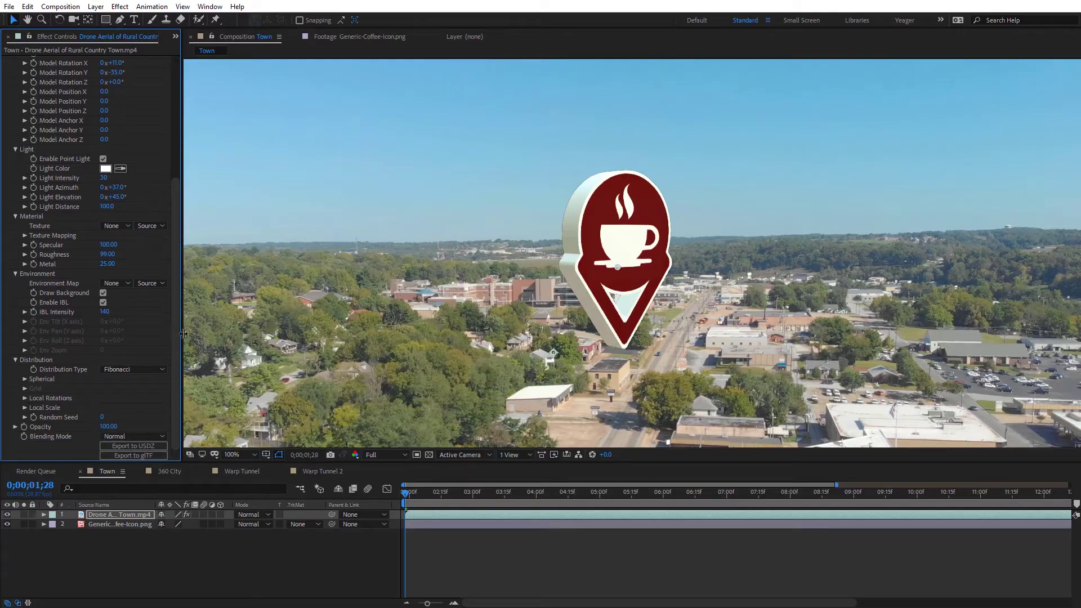
click(25, 379)
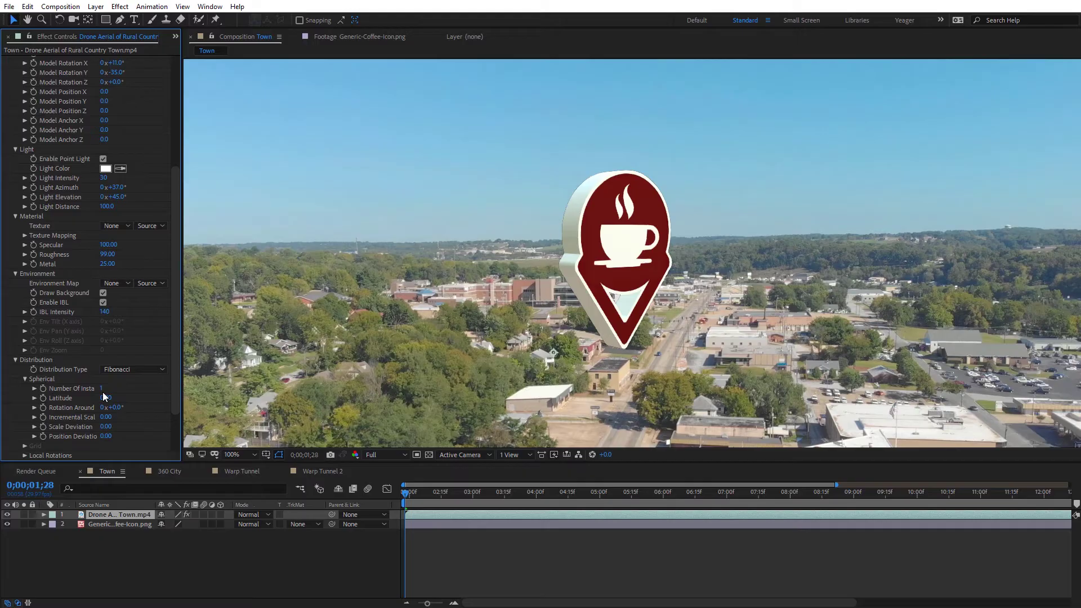
drag(103, 390, 125, 390)
key(comma)
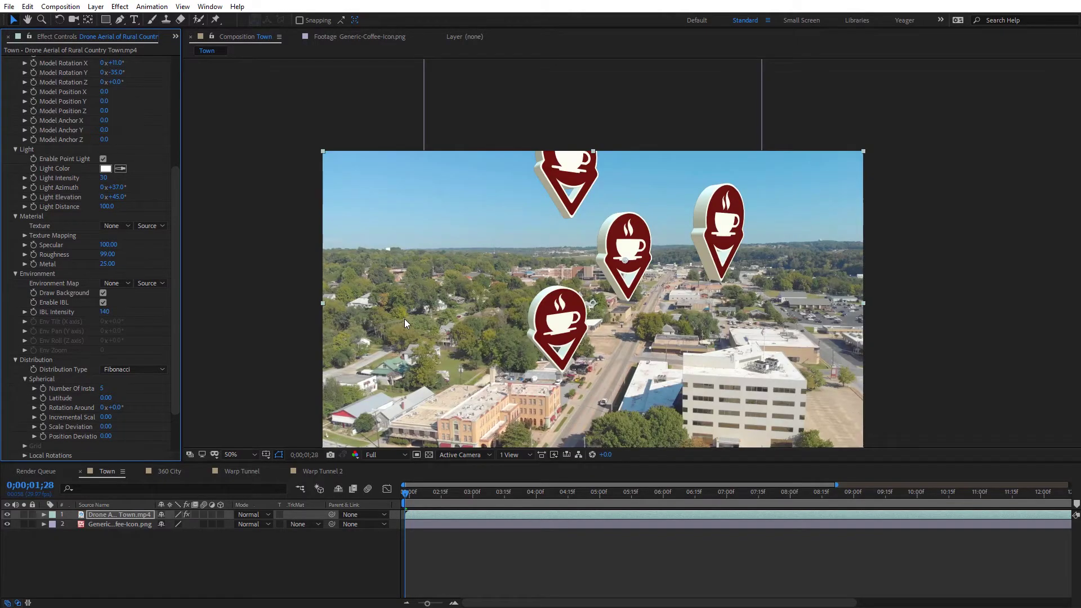
Switch the icon's distribution type to Grid and adjust its grid settings
drag(174, 377, 174, 398)
click(143, 325)
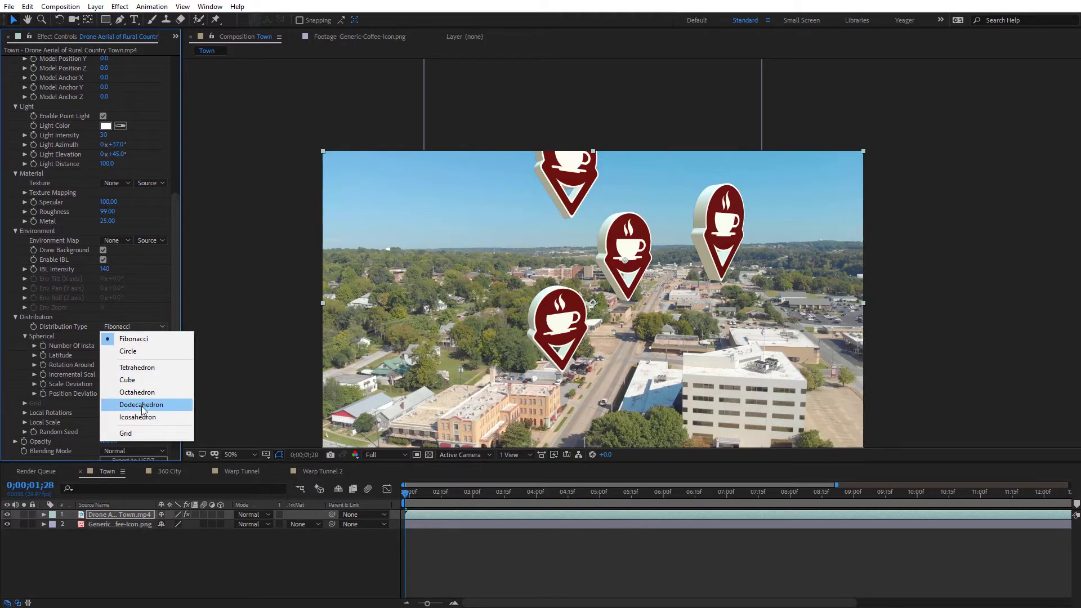
click(126, 434)
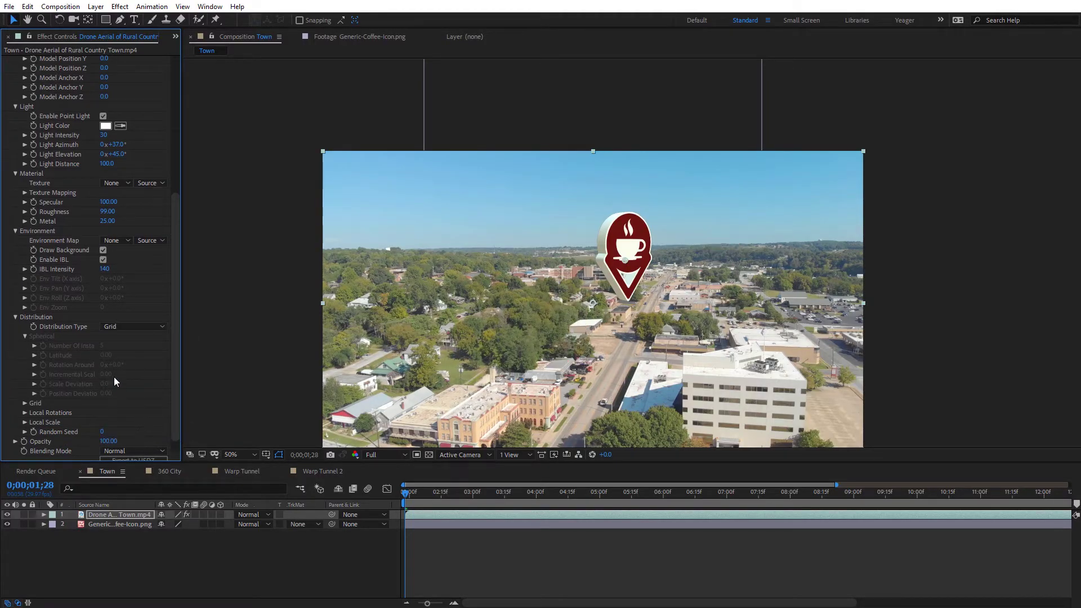
click(24, 403)
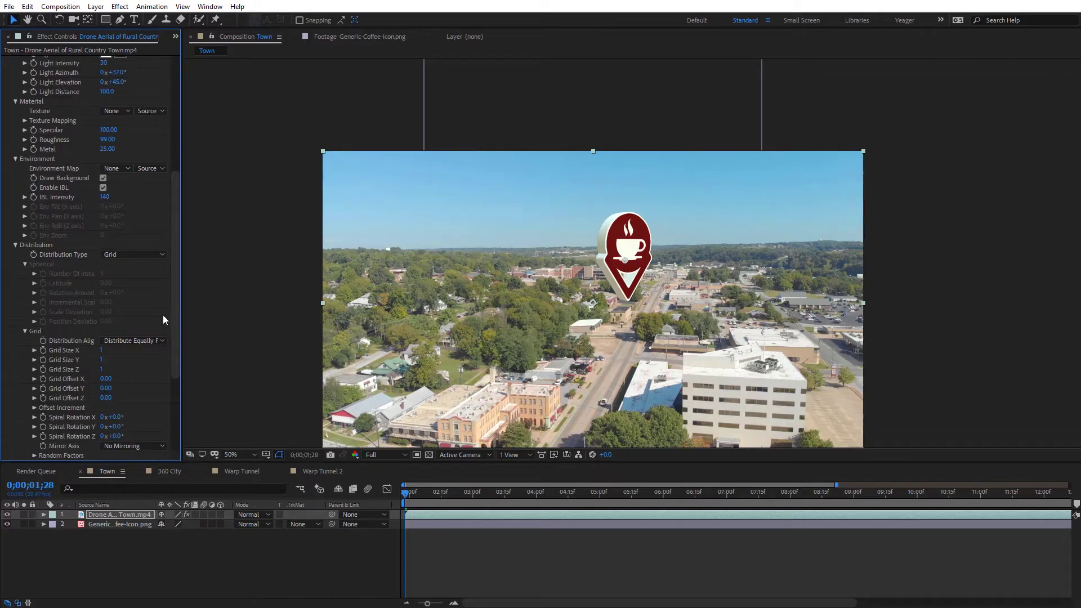
scroll(178, 307, down, 4)
drag(101, 325, 106, 325)
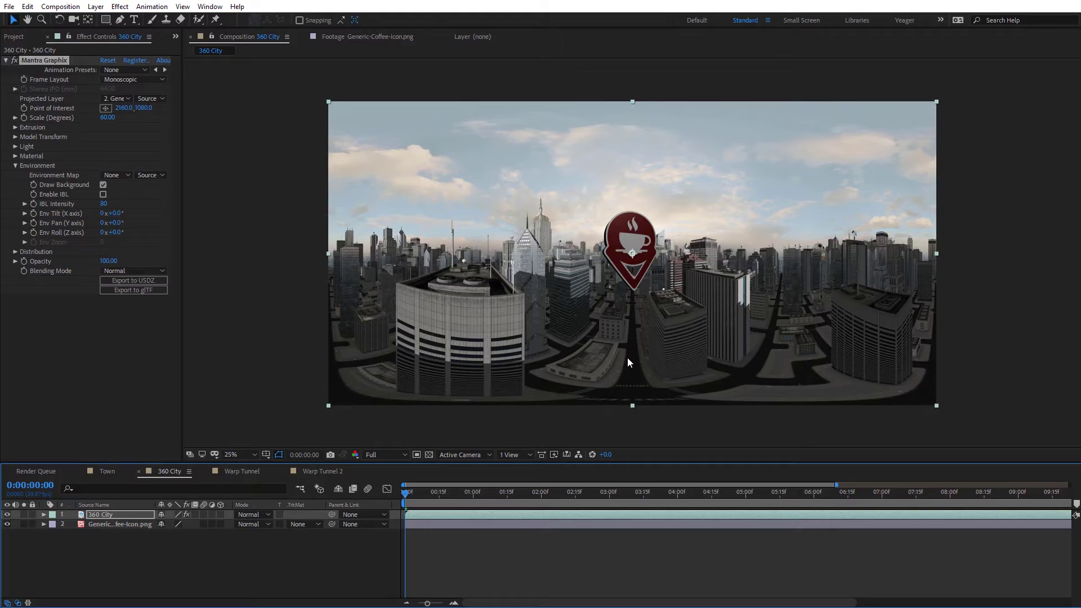
In the 360 City composition, enable IBL on the coffee icon and expand its model transform settings
key(period)
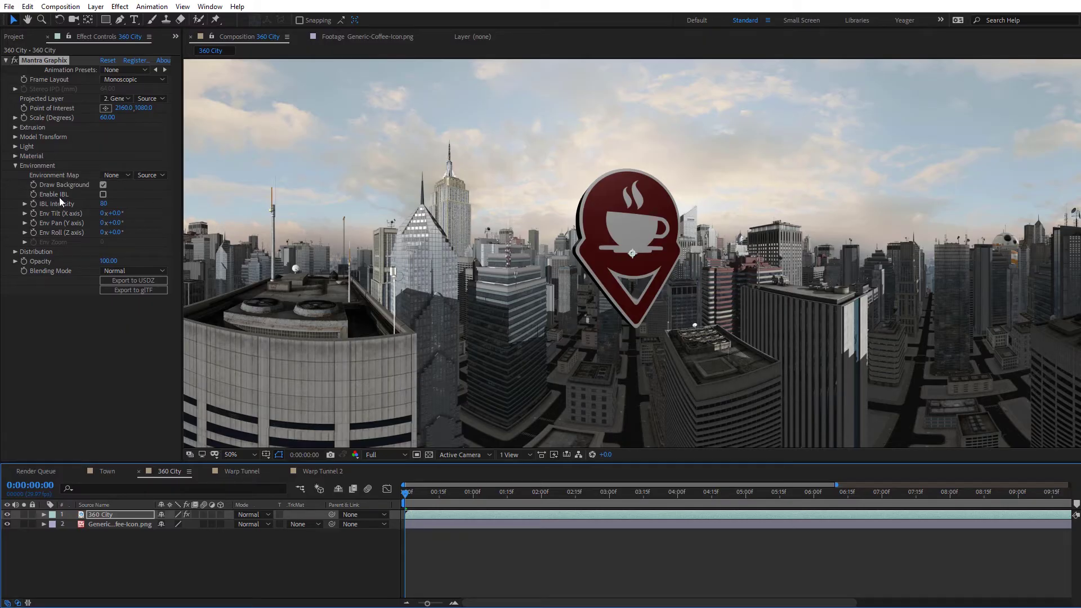
click(104, 194)
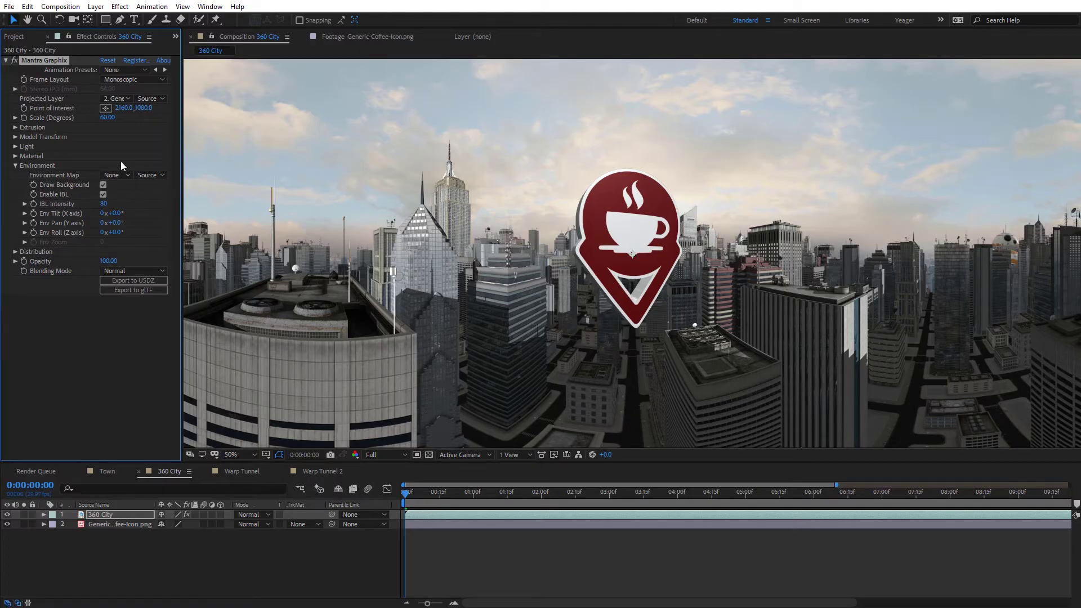
click(16, 137)
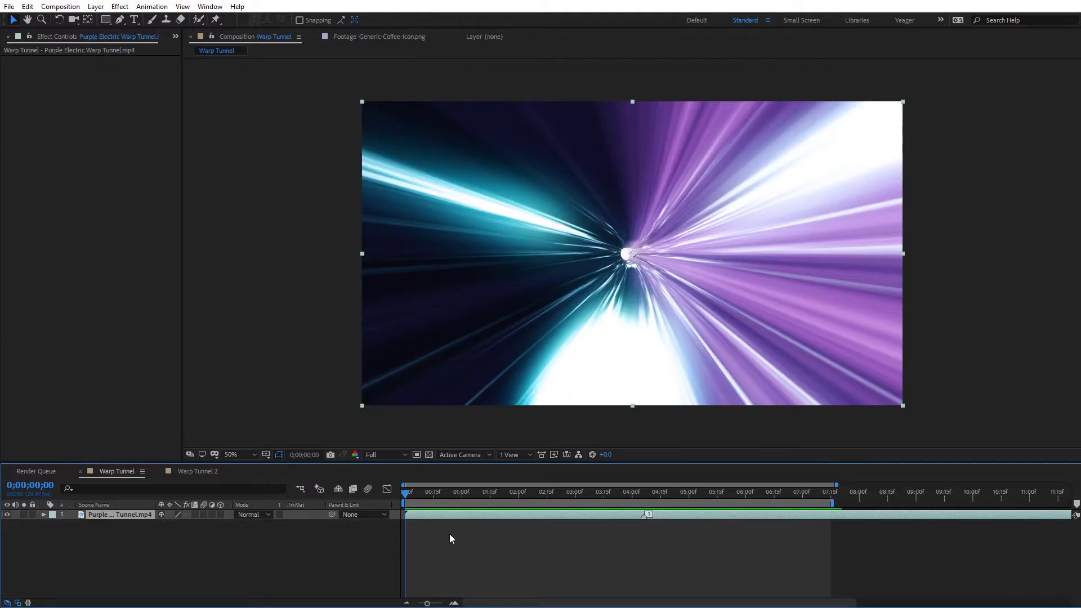
Apply the Mantra Objx effect to the Purple Electric Warp Tunnel clip in the Warp Tunnel composition
mouse_move(404, 494)
mouse_down()
mouse_move(521, 494)
mouse_move(387, 492)
mouse_up()
click(120, 7)
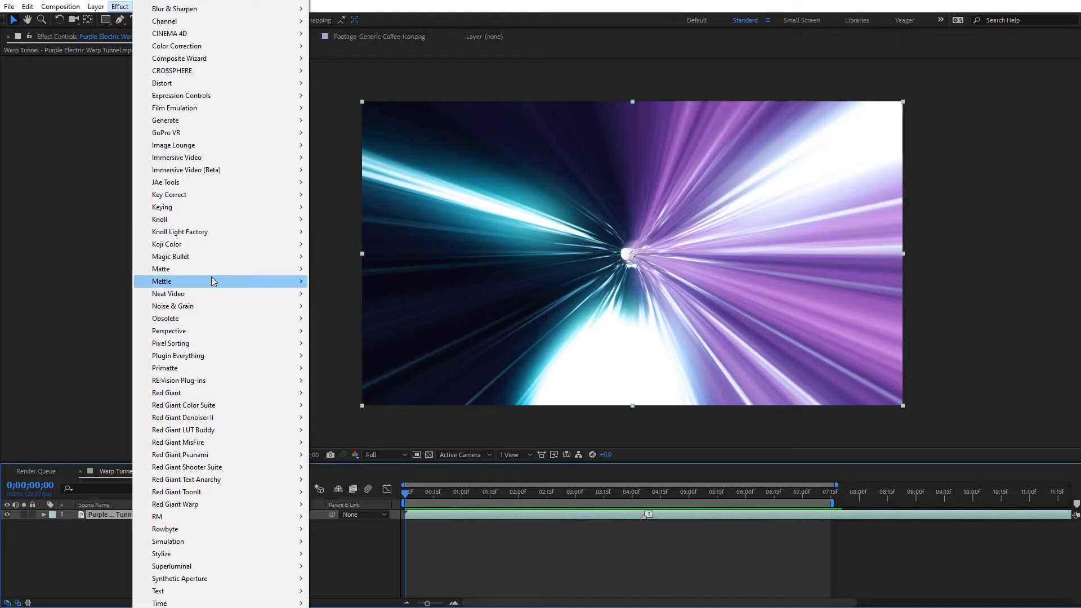
mouse_move(267, 280)
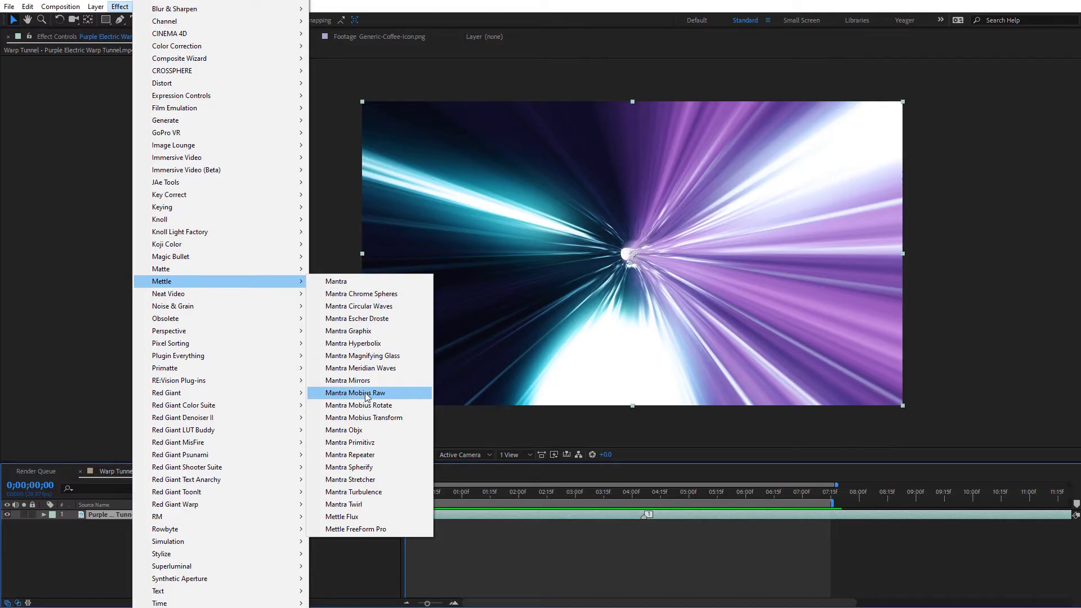
click(357, 430)
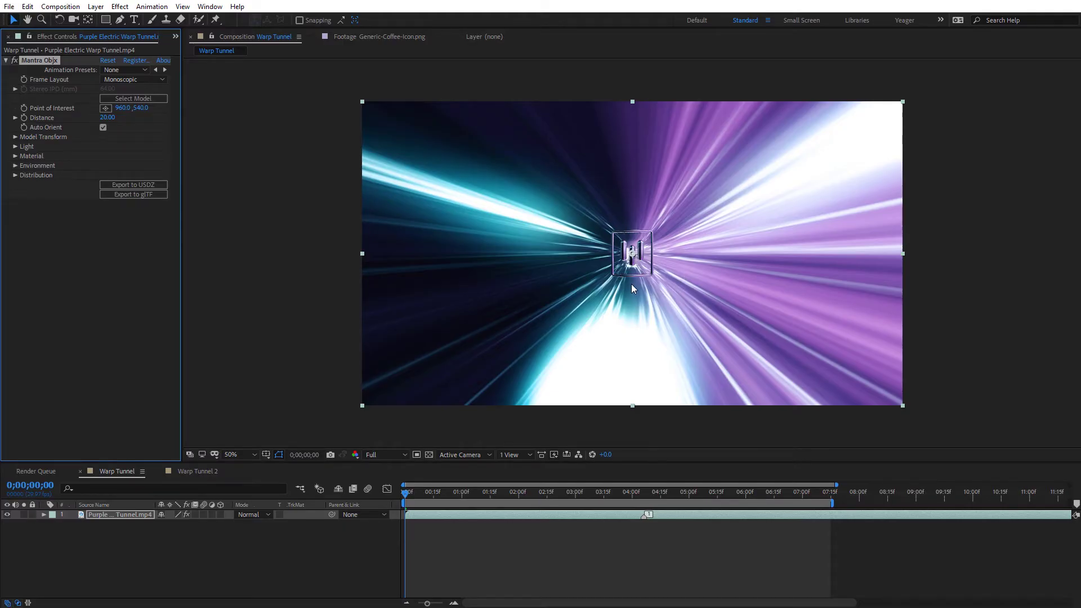
Set the Mantra Objx frame layout to Rectilinear (Flat) and its Model Position Z to -2950
click(124, 82)
click(172, 129)
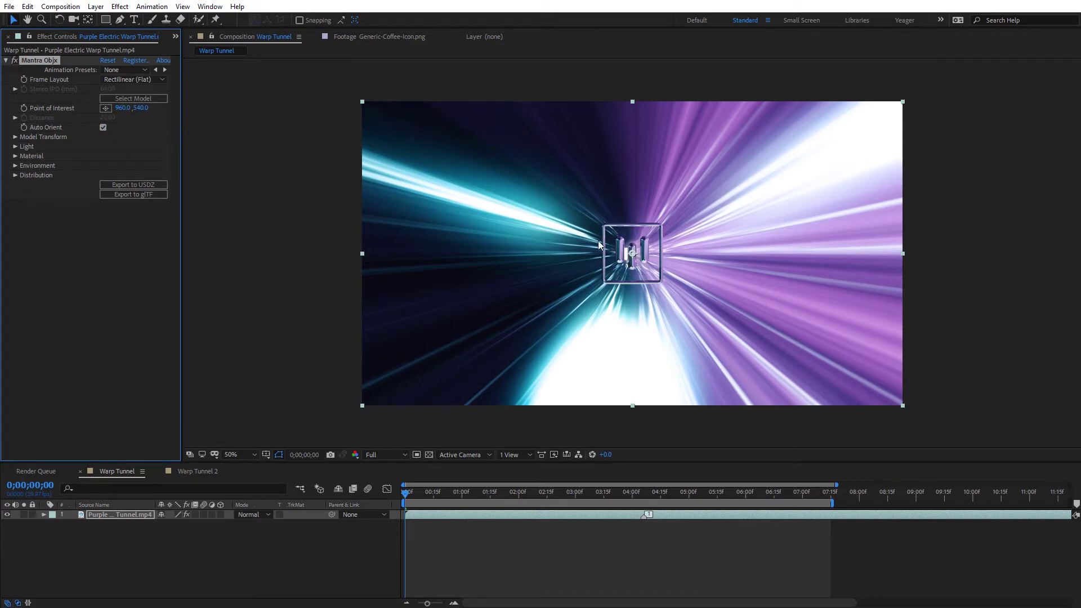
click(15, 137)
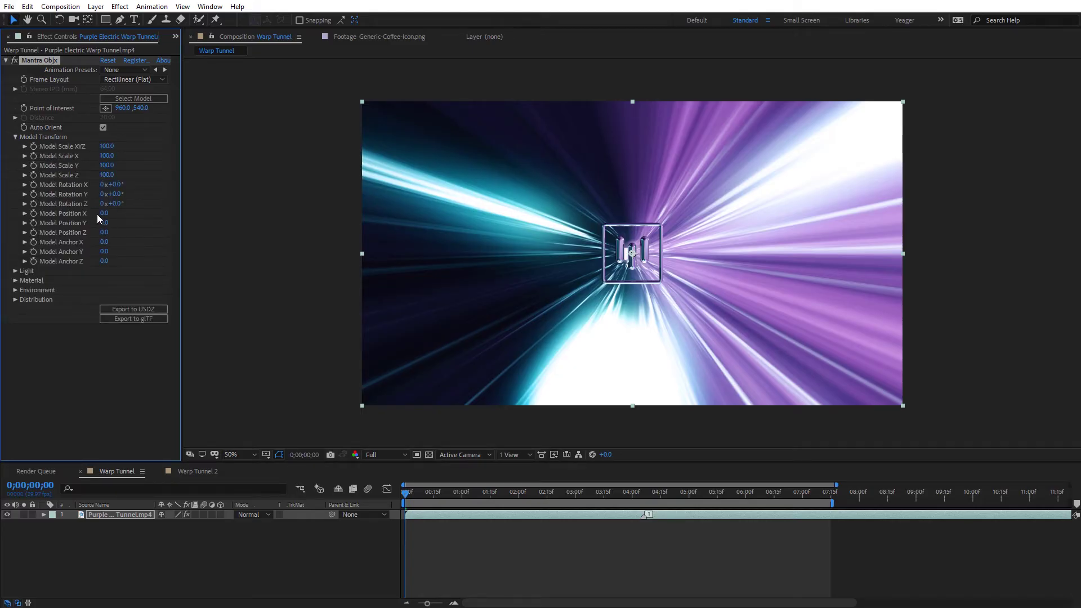
drag(109, 236, 8, 236)
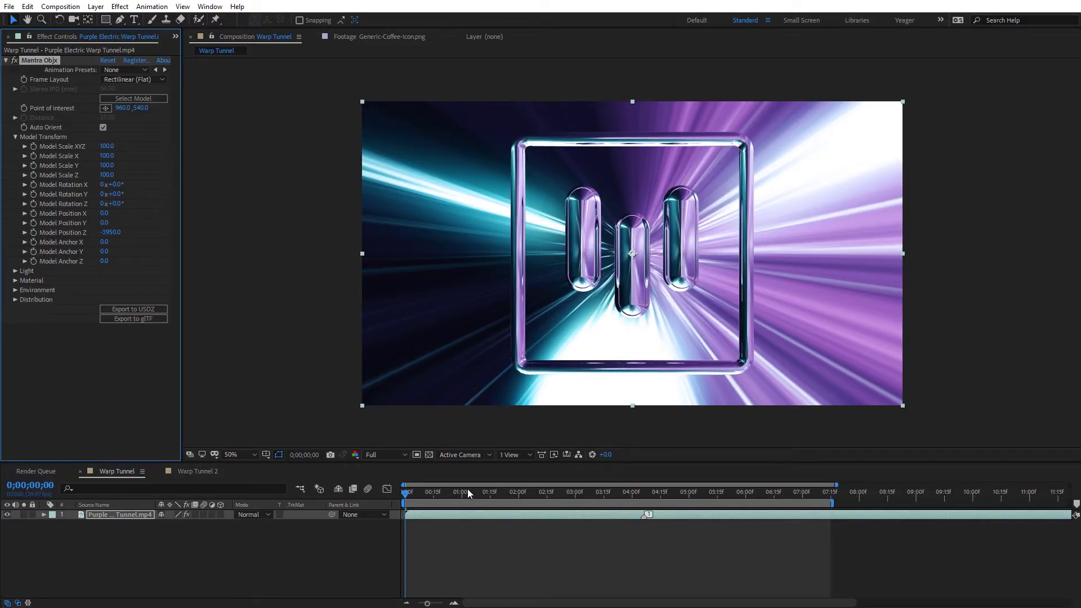
Preview the Warp Tunnel composition from its first frame to check the model's reflections in motion
click(408, 496)
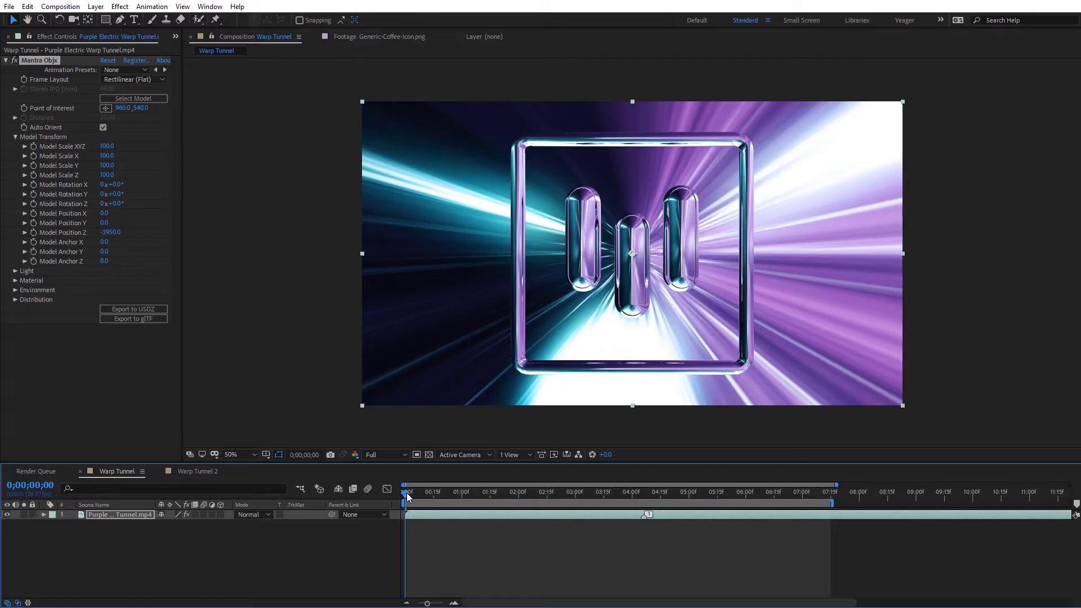
key(space)
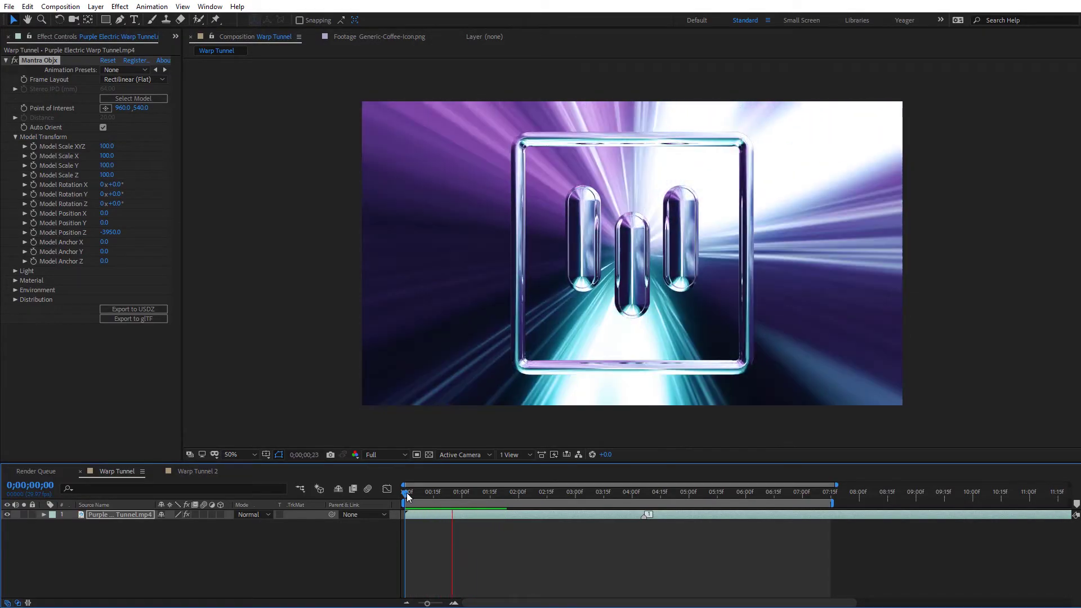
key(space)
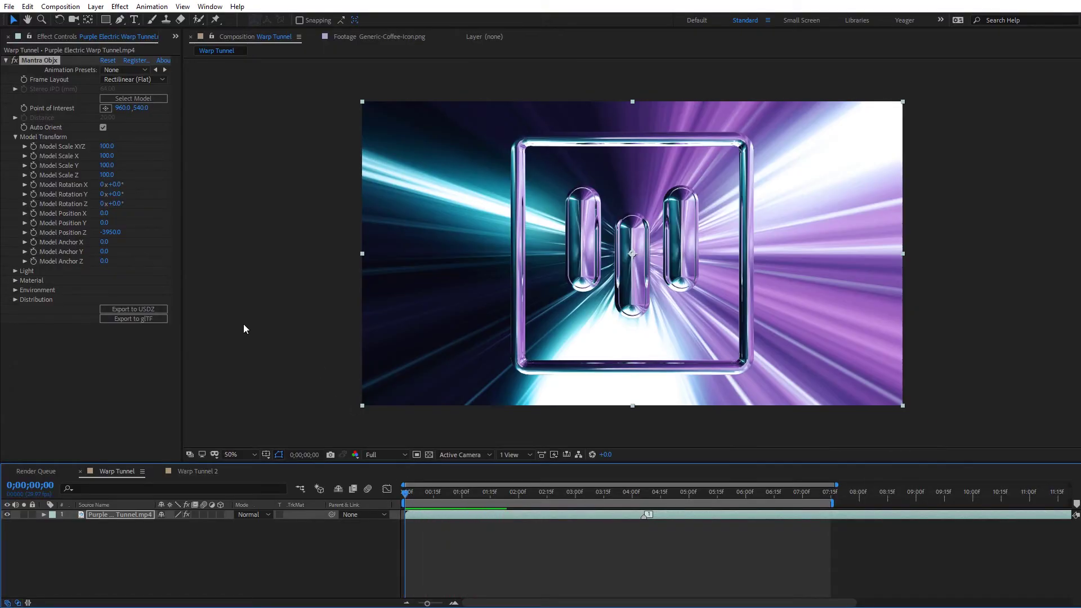
Override the model material with Roughness 13 and Metal 40, and set Model Rotation Y to 4°
click(15, 271)
click(16, 337)
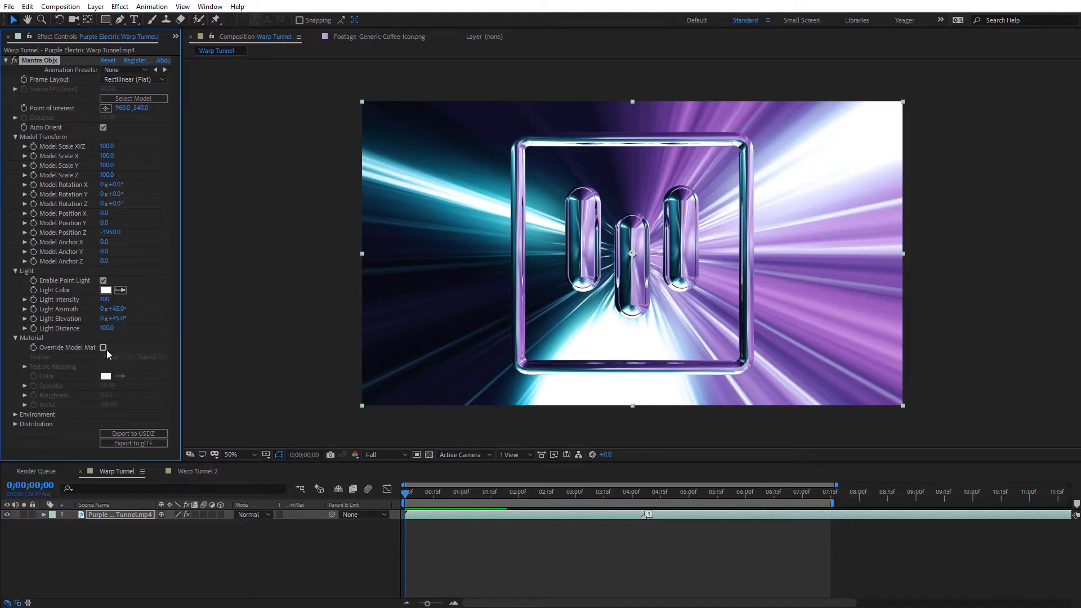
click(103, 347)
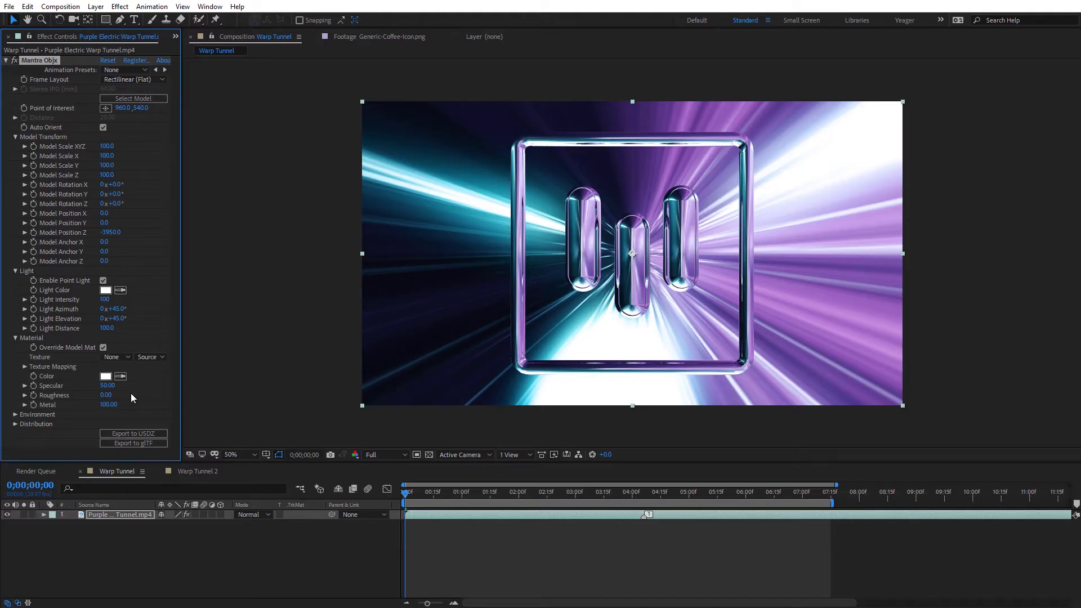
drag(111, 398, 114, 397)
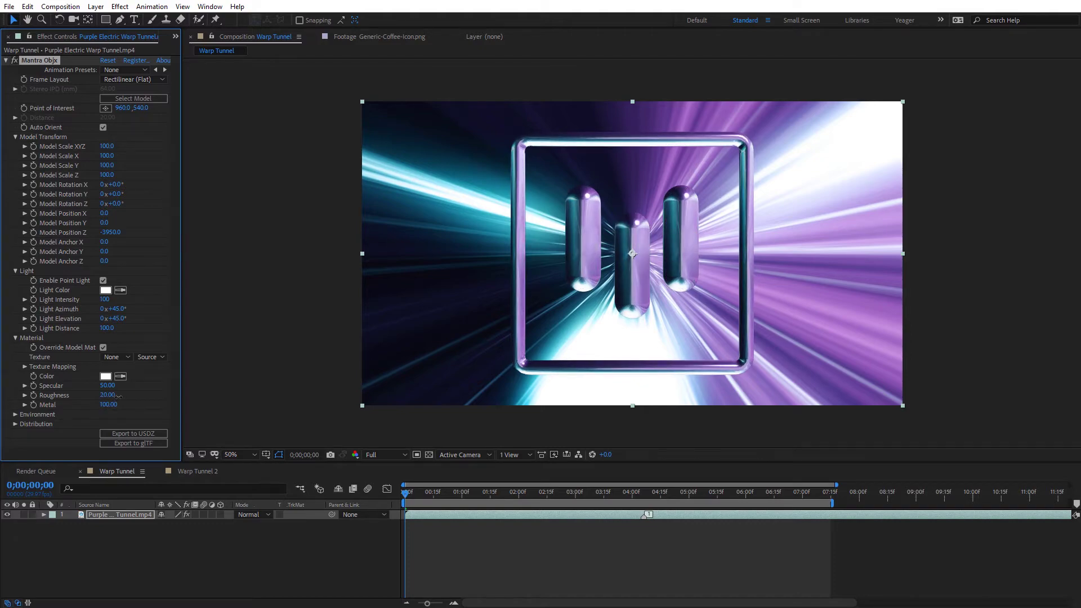
drag(108, 405, 76, 403)
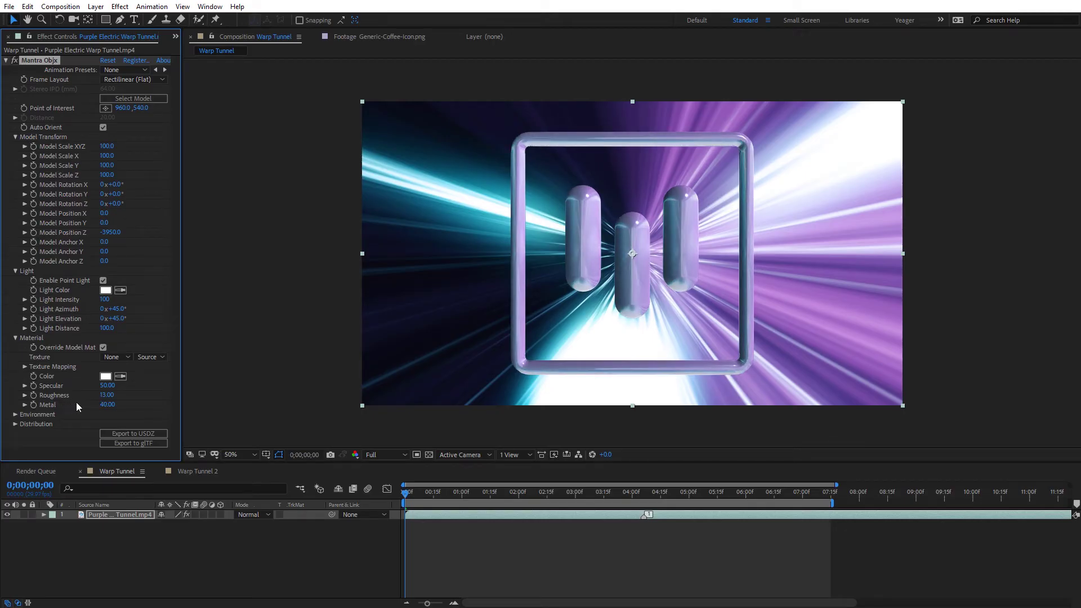
drag(113, 194, 129, 208)
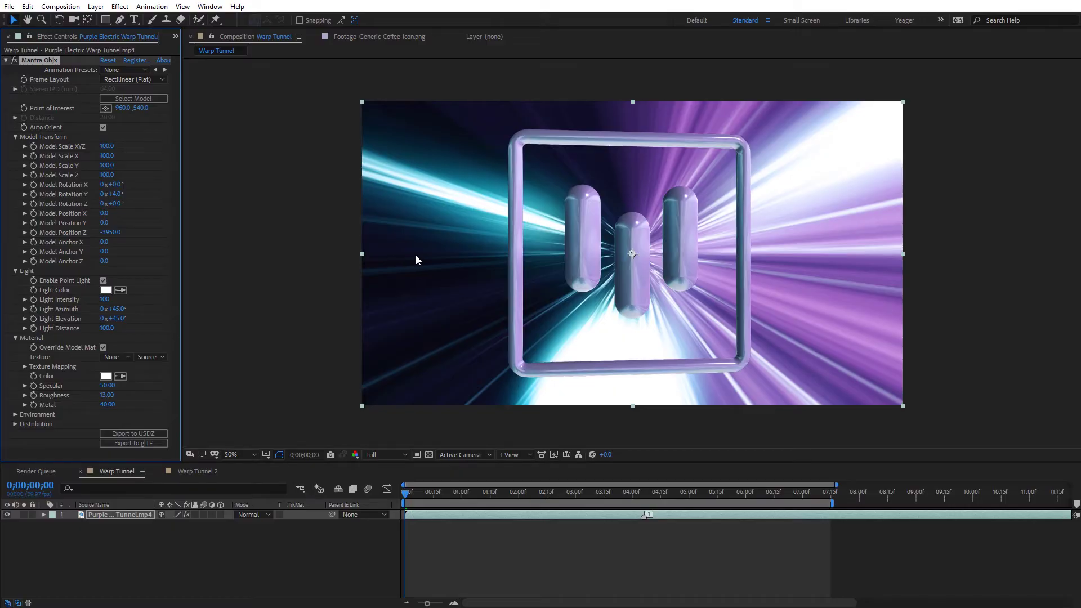
mouse_move(407, 496)
mouse_down()
mouse_move(459, 483)
mouse_move(404, 479)
mouse_move(393, 503)
mouse_up()
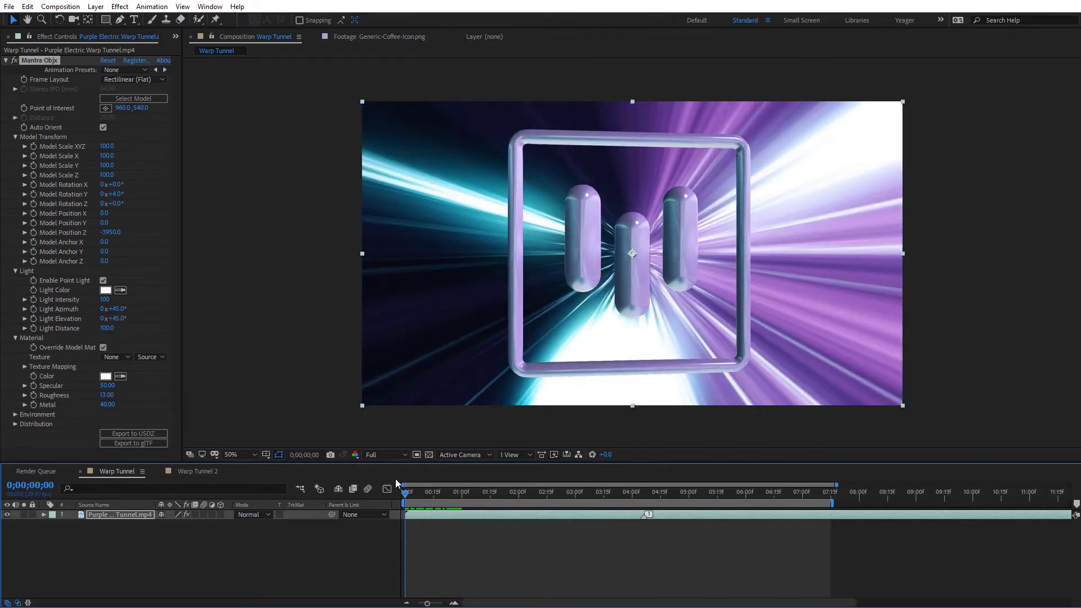
Reset the Mantra Objx effect, giving it the Rectilinear (Flat) frame layout and the Tea Pot OBJ model
click(113, 60)
click(129, 79)
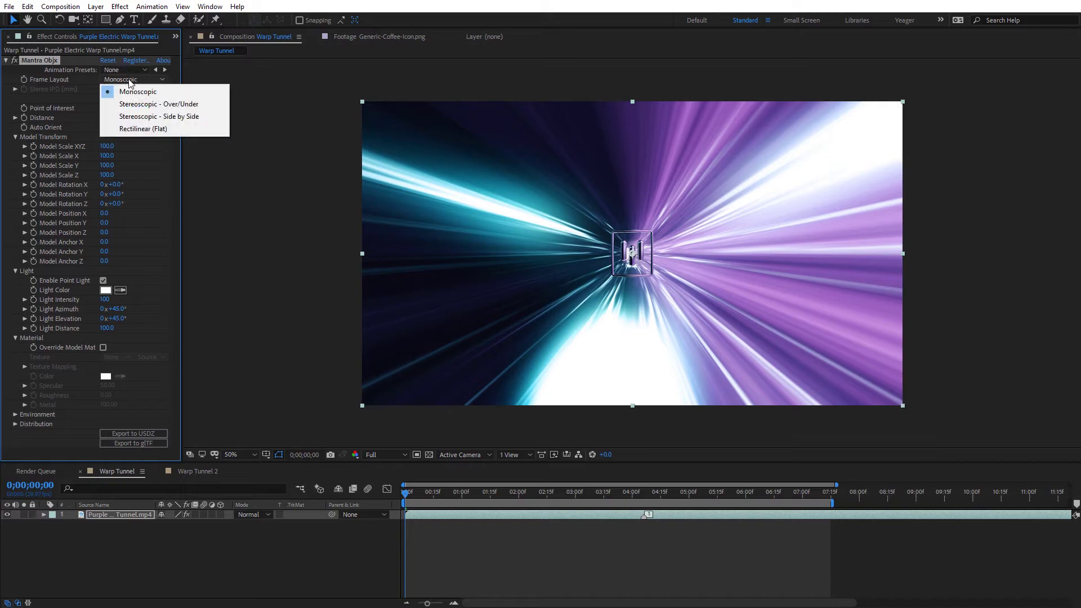
click(154, 126)
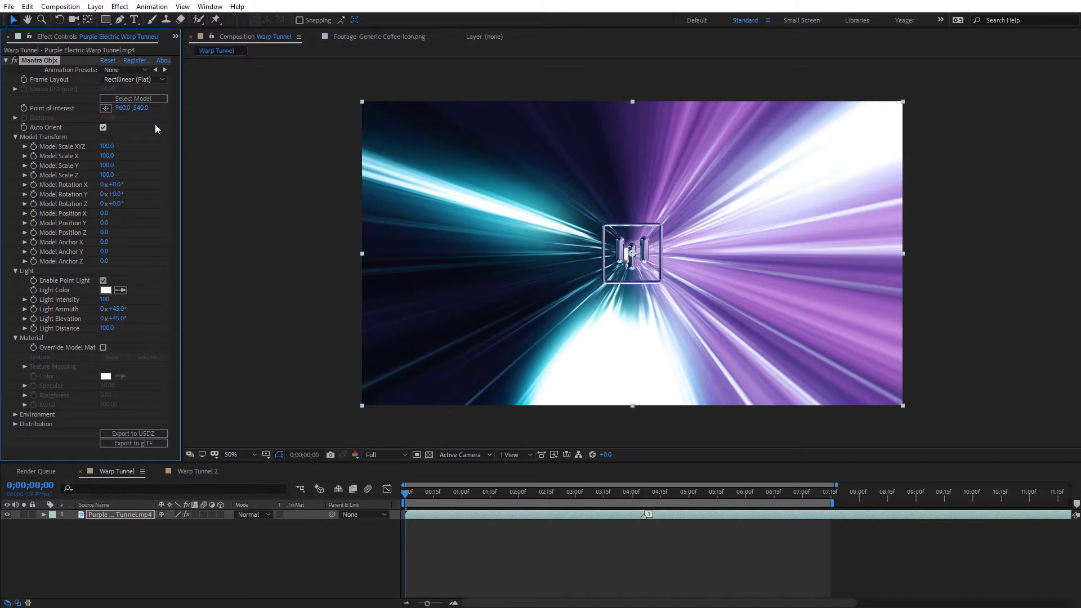
click(154, 99)
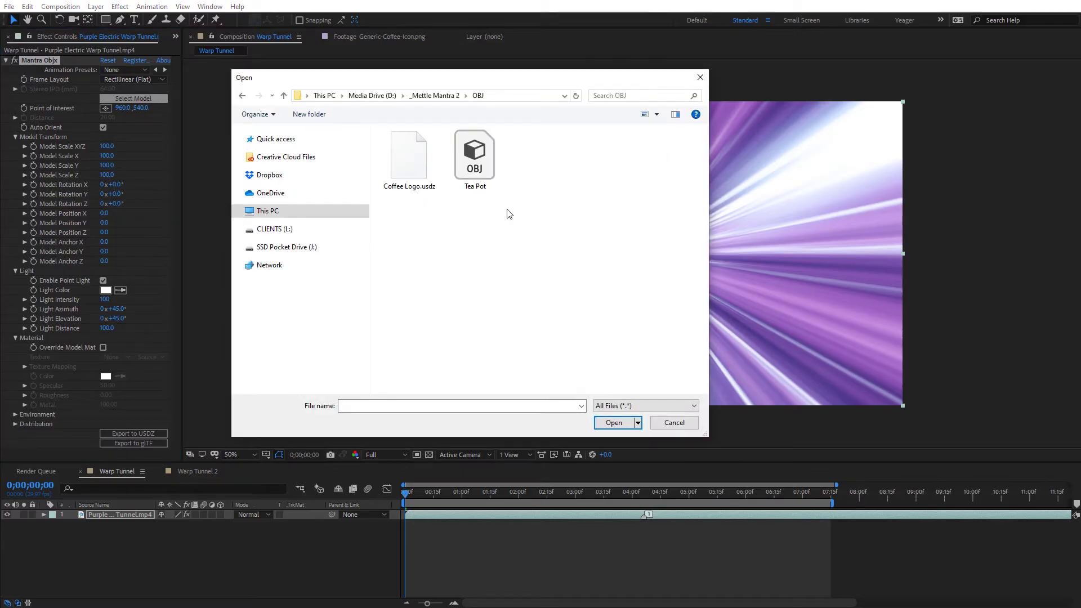
click(482, 163)
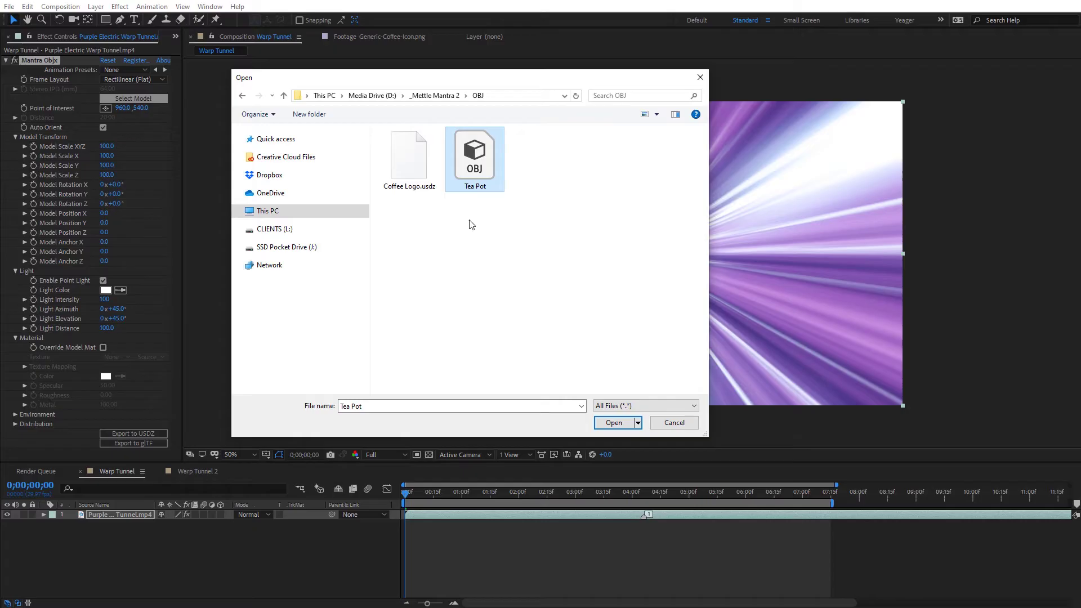
click(613, 422)
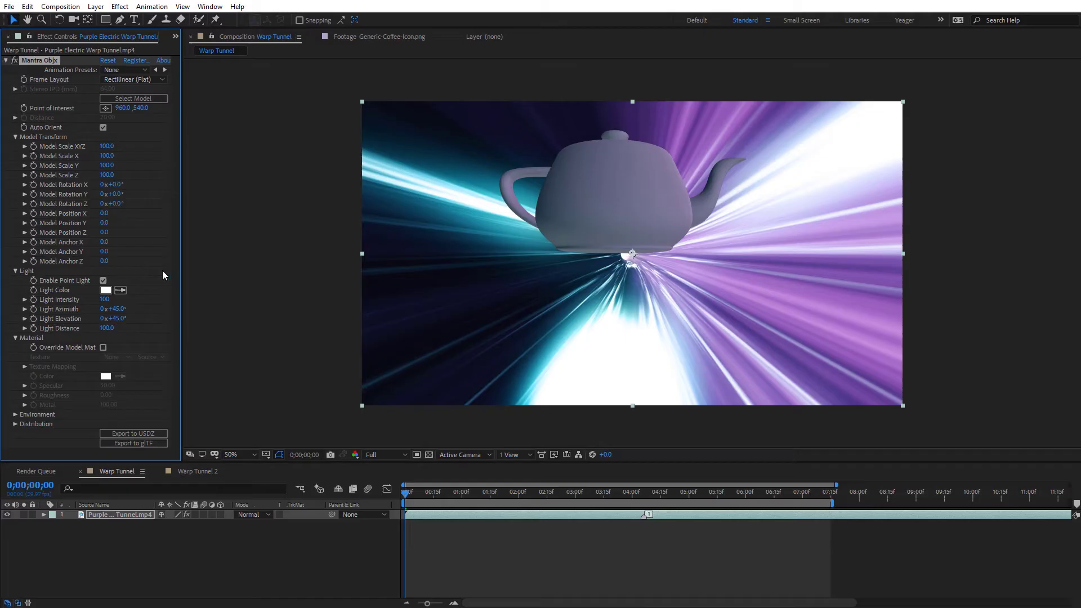
Centre the teapot with Model Anchor X -250, Y -750 and Z -470, and set Model Rotation Y to -11°
drag(103, 245, 75, 263)
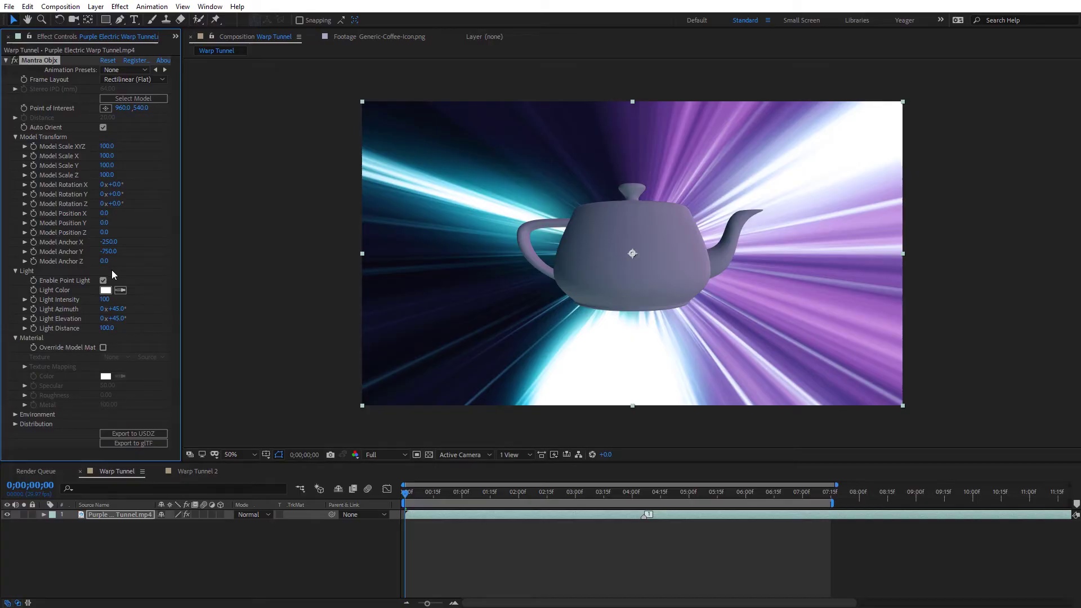
click(117, 194)
text(90)
key(Return)
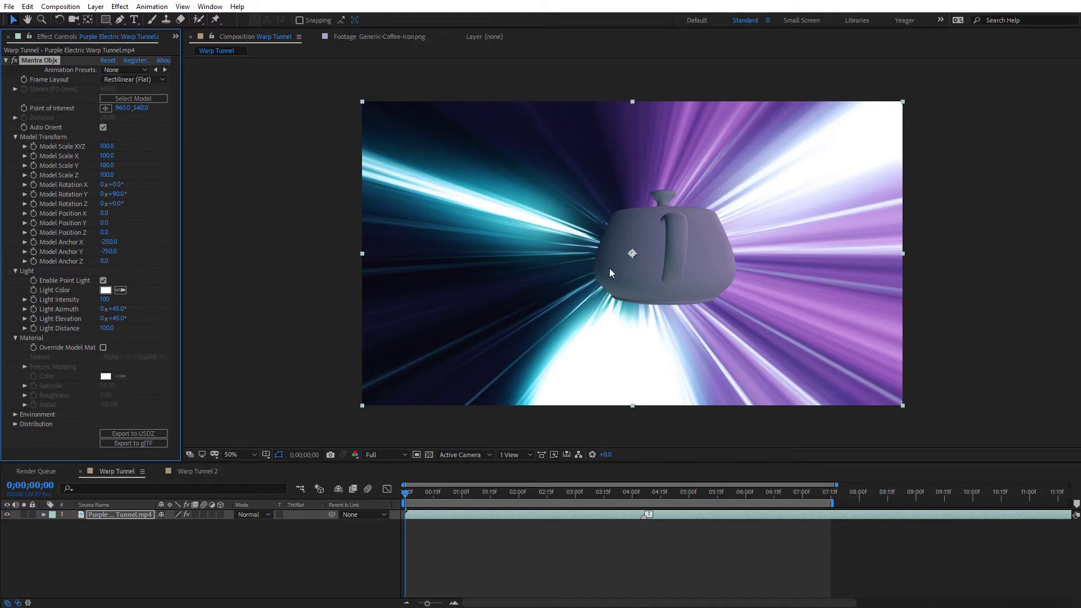
drag(102, 264, 76, 261)
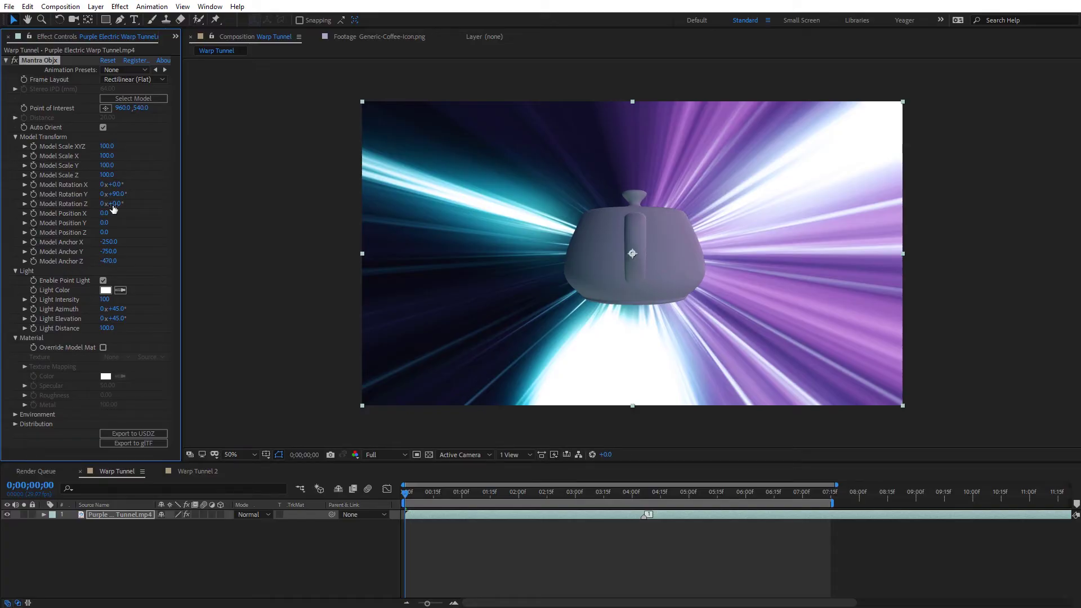
drag(112, 194, 79, 195)
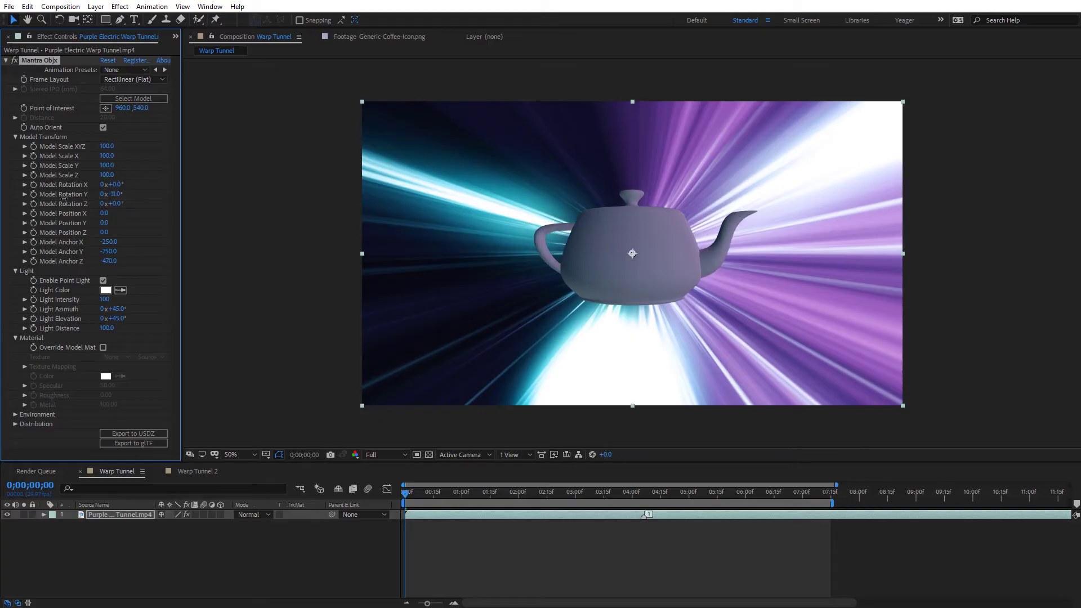
Turn off the teapot's point light and enable the model material override
click(104, 281)
click(103, 281)
click(103, 281)
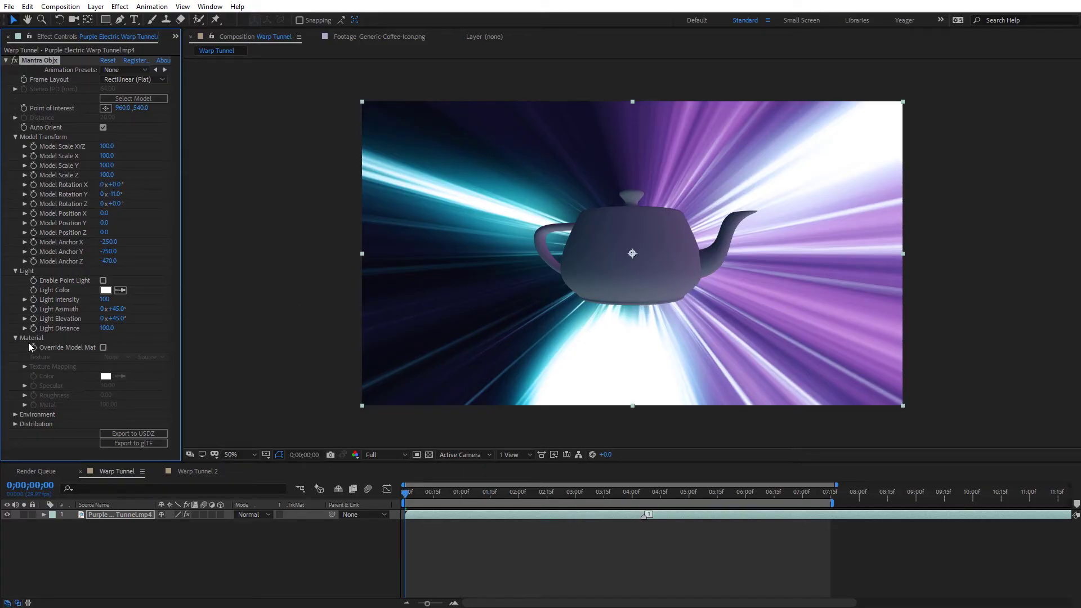
click(15, 414)
scroll(84, 394, down, 1)
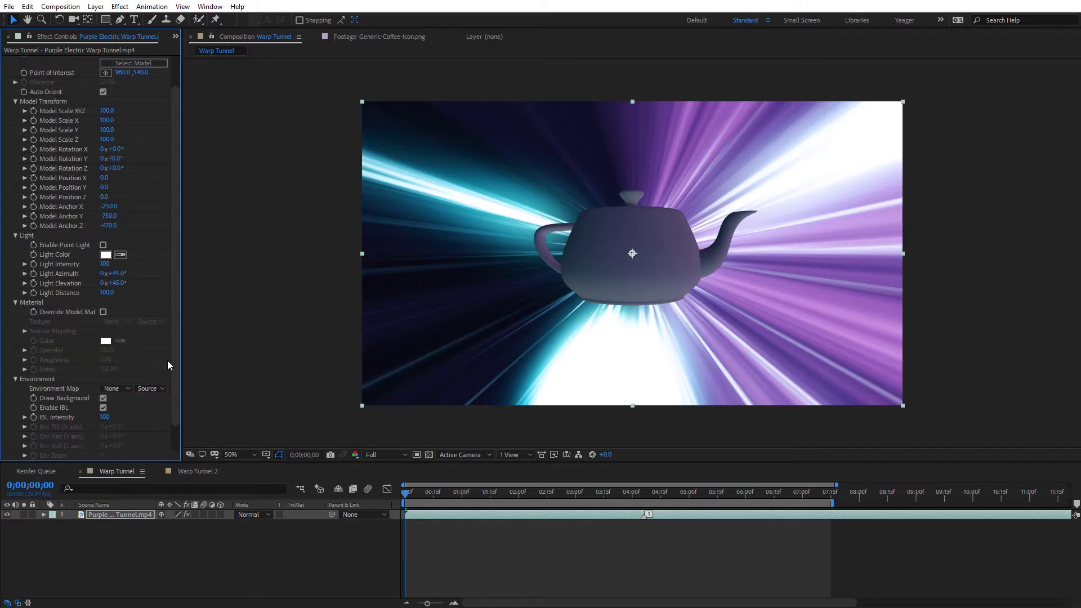
drag(174, 352, 175, 376)
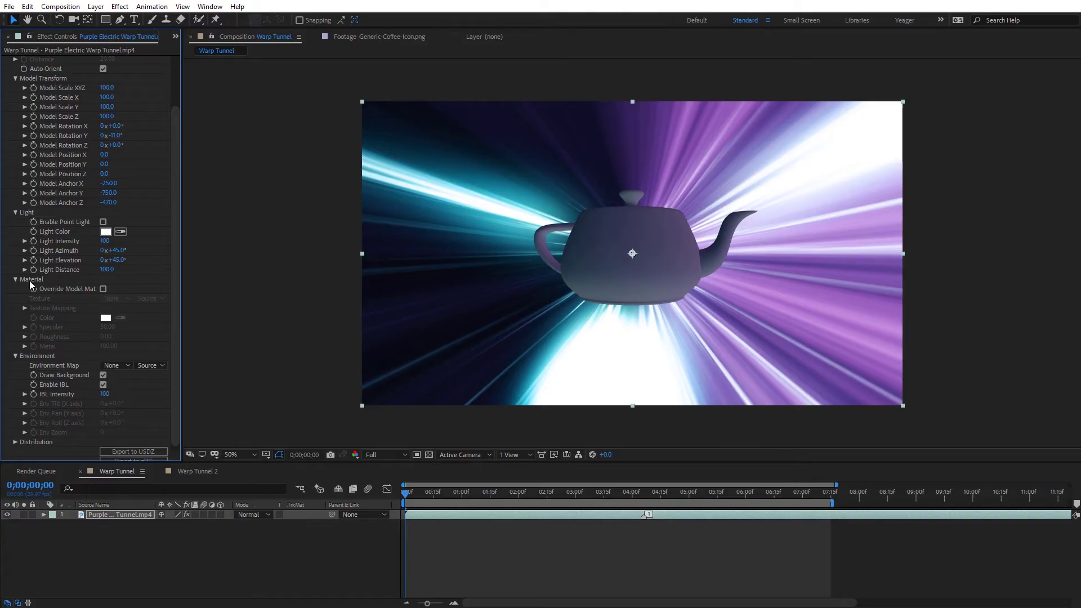
click(103, 289)
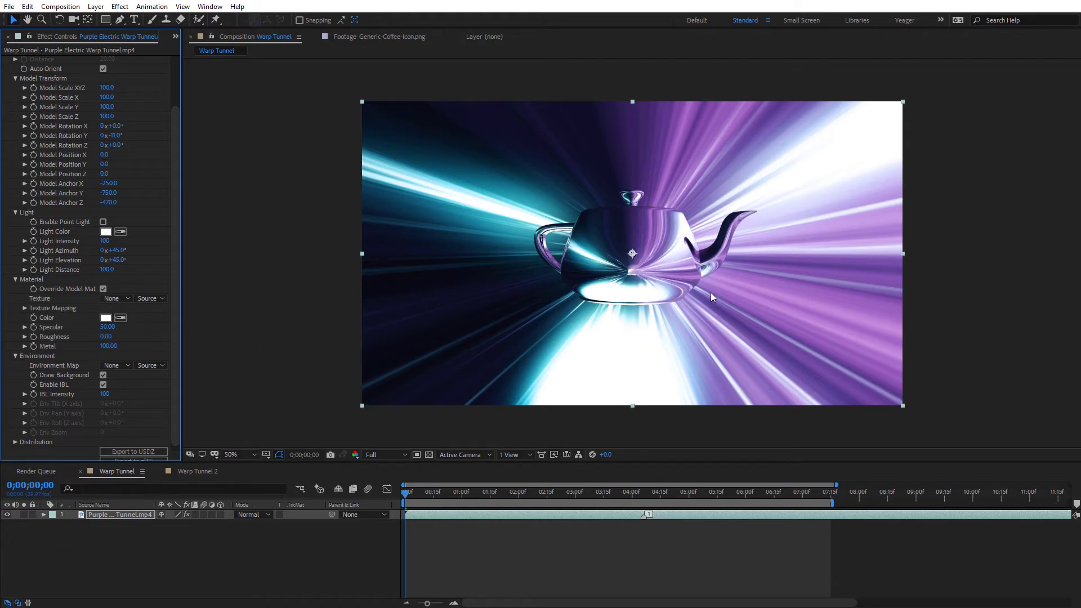
Preview the reflective teapot, and set its material to Specular 12, Roughness 23 and Metal 75
key(period)
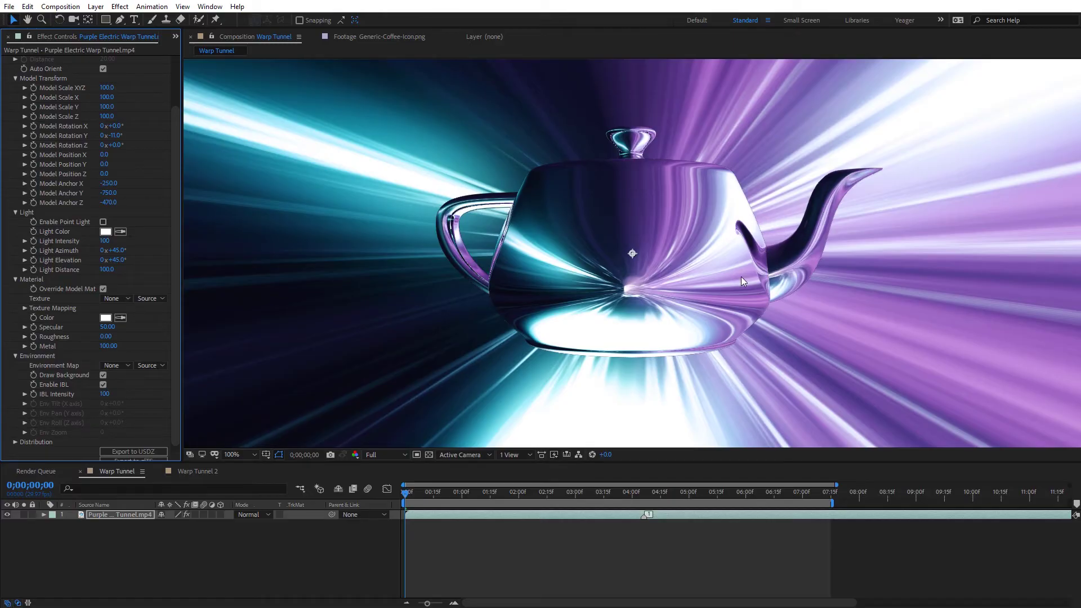
mouse_move(409, 495)
mouse_down()
mouse_move(447, 493)
mouse_move(407, 491)
mouse_move(436, 491)
mouse_move(393, 504)
mouse_up()
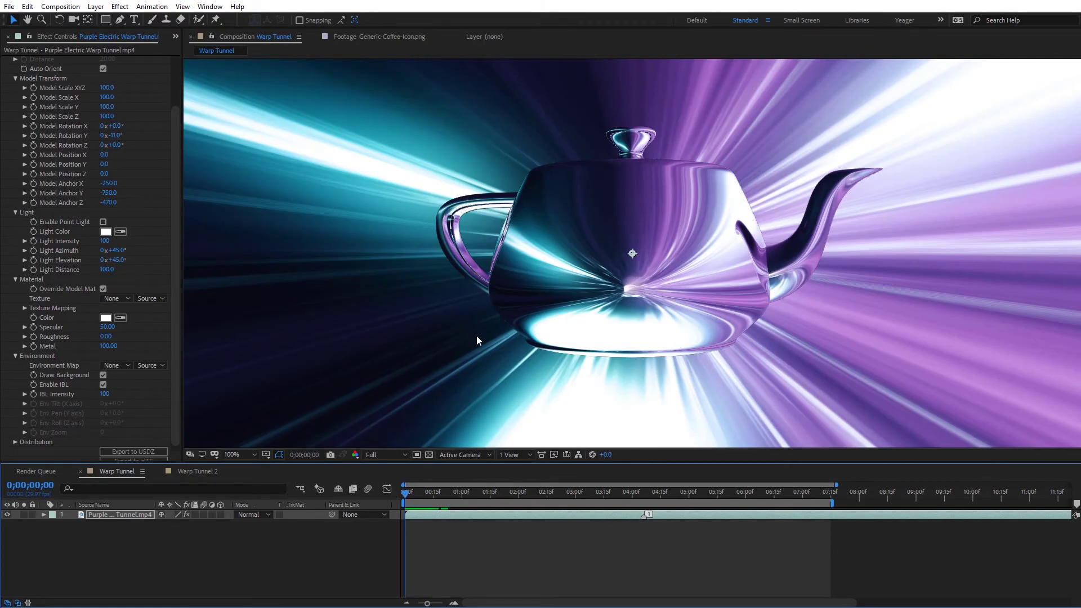
key(comma)
key(comma)
mouse_move(104, 341)
mouse_down()
mouse_move(117, 340)
mouse_move(86, 329)
mouse_move(94, 346)
mouse_up()
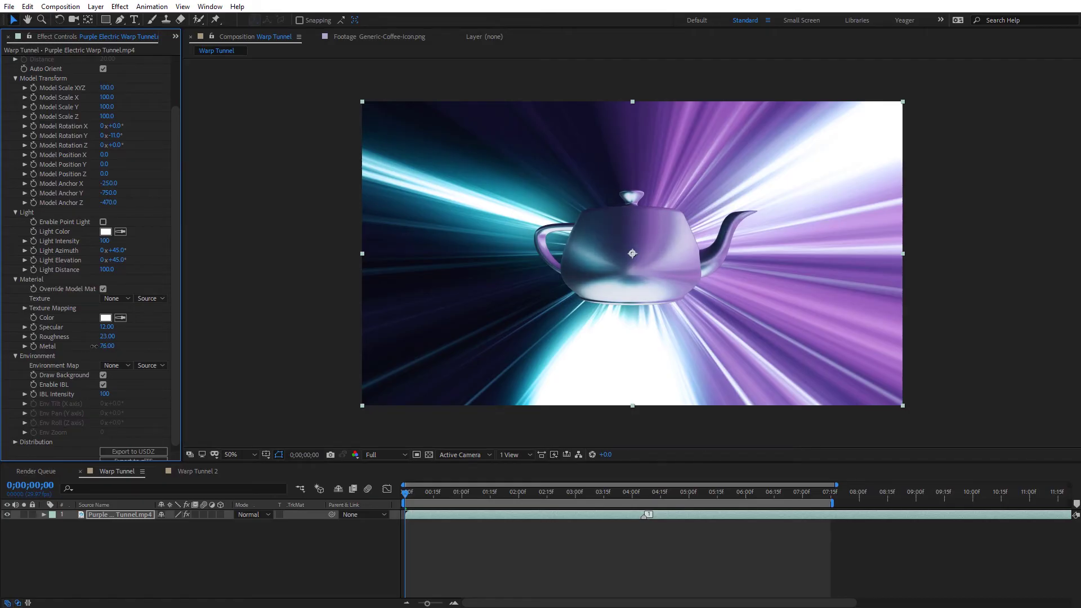
Change the teapot's material color to cyan 00F0FF and set Metal to 12
click(103, 318)
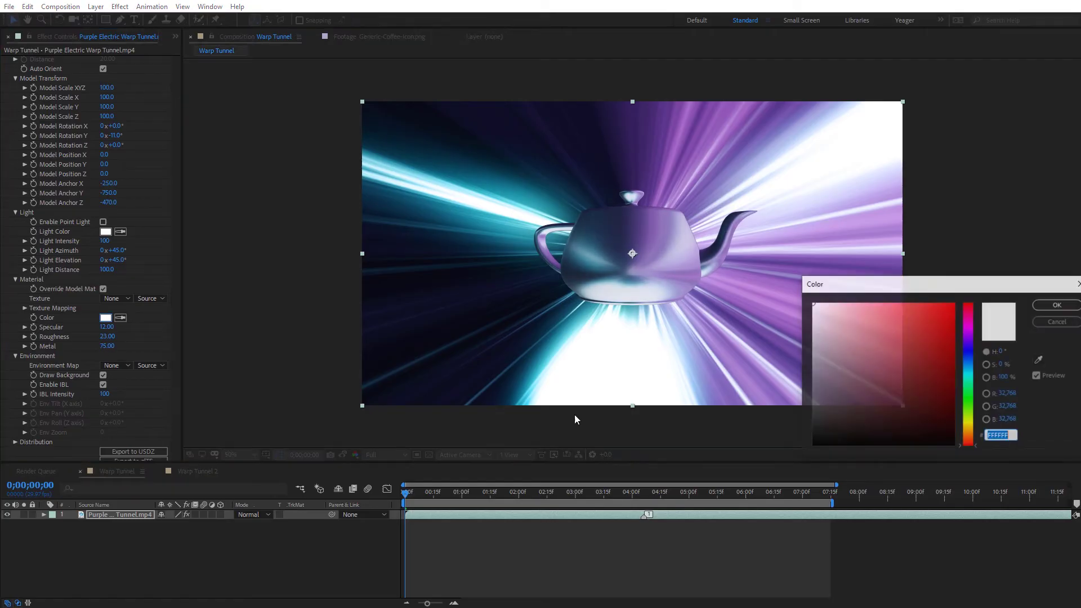
drag(929, 284, 476, 321)
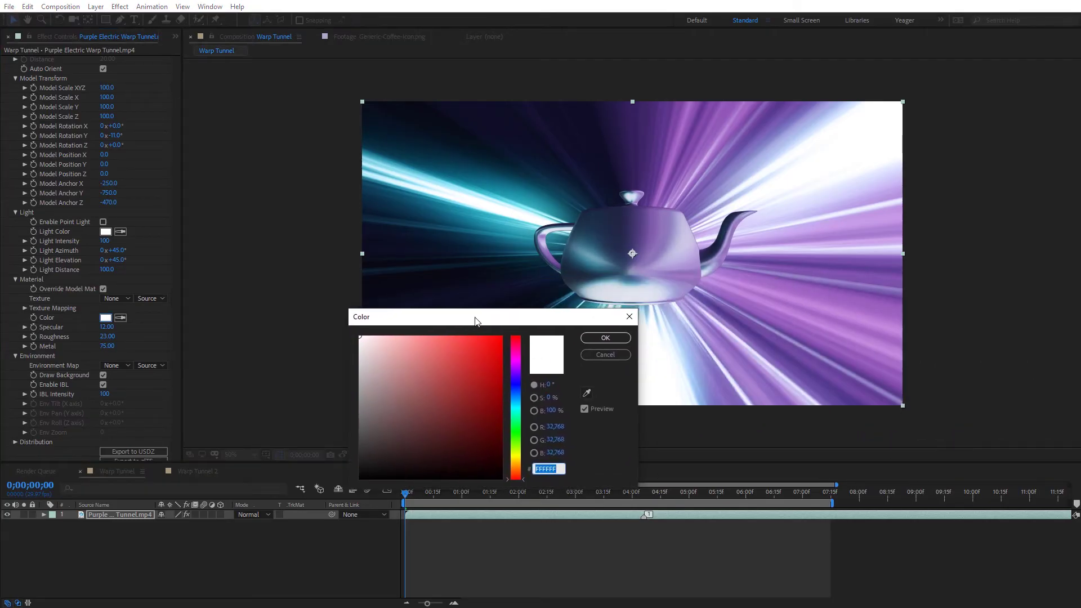
click(516, 406)
drag(480, 385, 511, 330)
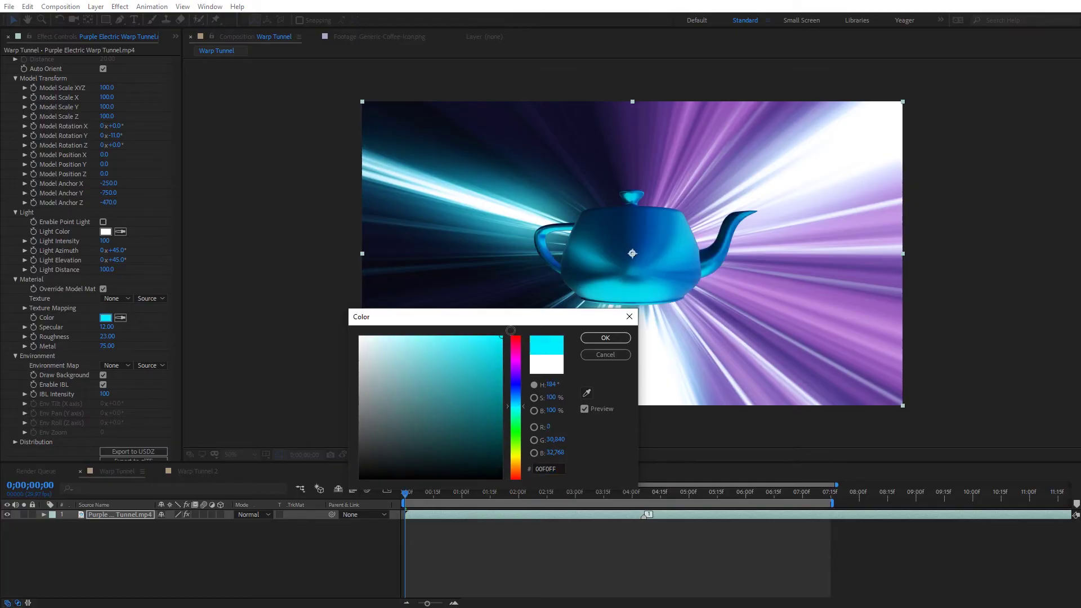
click(596, 337)
drag(107, 346, 71, 348)
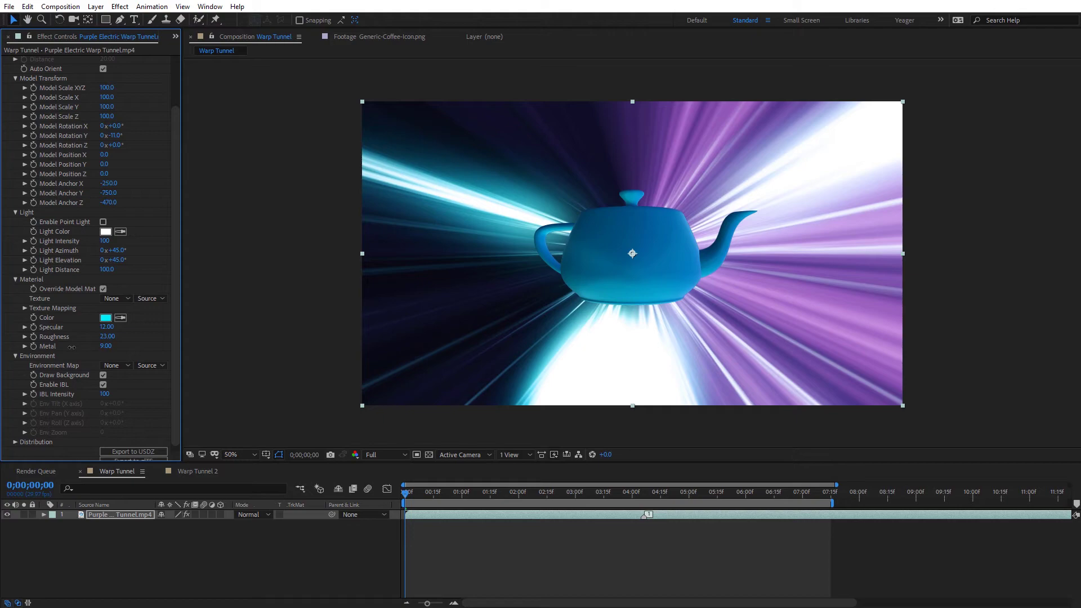
scroll(140, 376, down, 1)
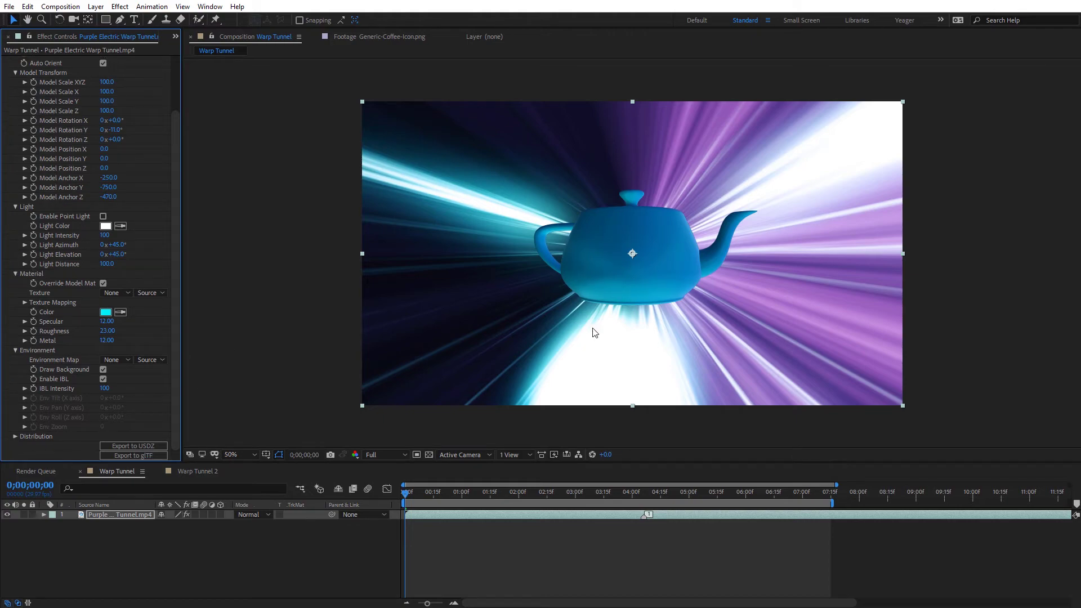
mouse_move(406, 492)
mouse_down()
mouse_move(461, 498)
mouse_move(401, 495)
mouse_up()
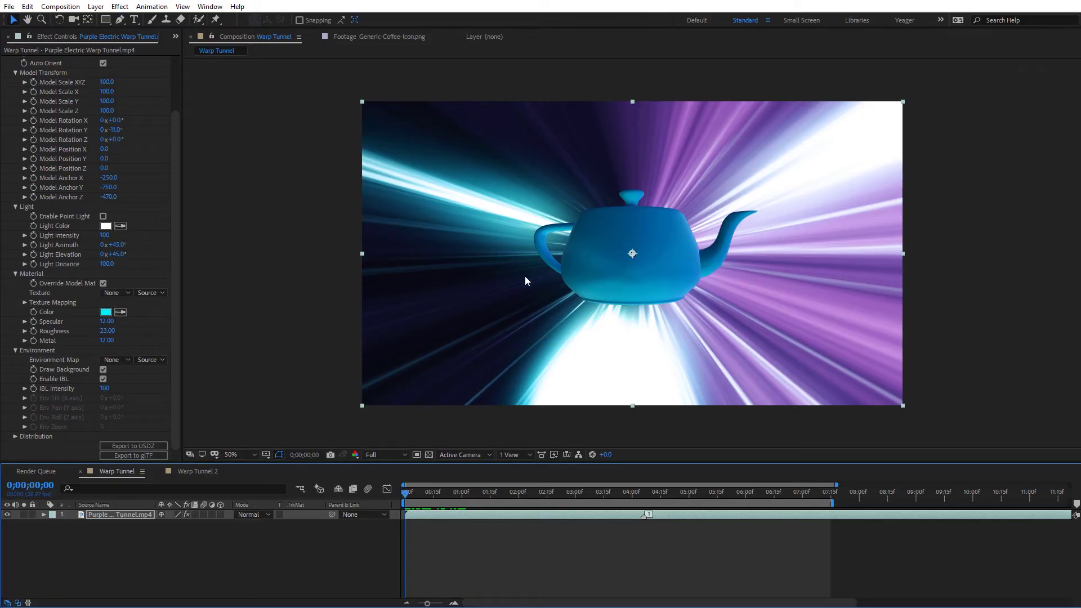
Export the teapot model as a USDZ file named Tea Pot in the OBJ folder
click(155, 444)
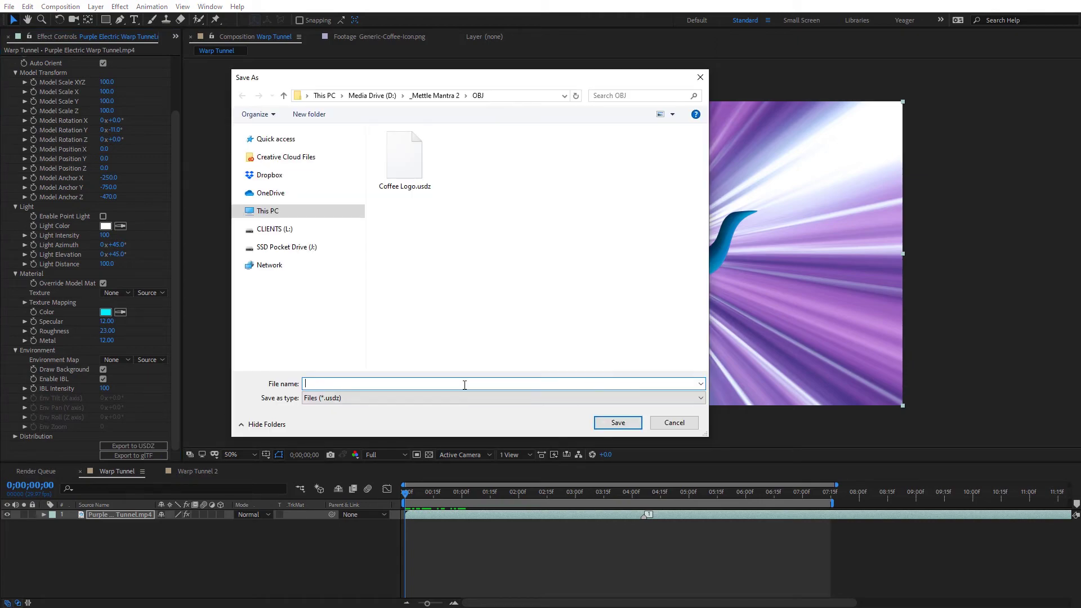
text(Tea Pot)
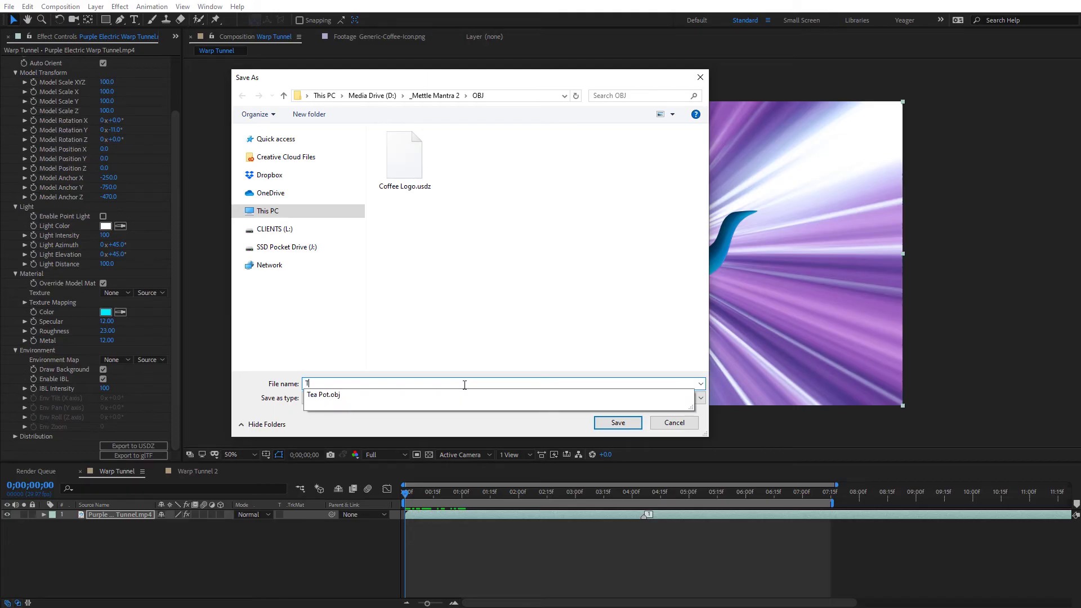
click(617, 423)
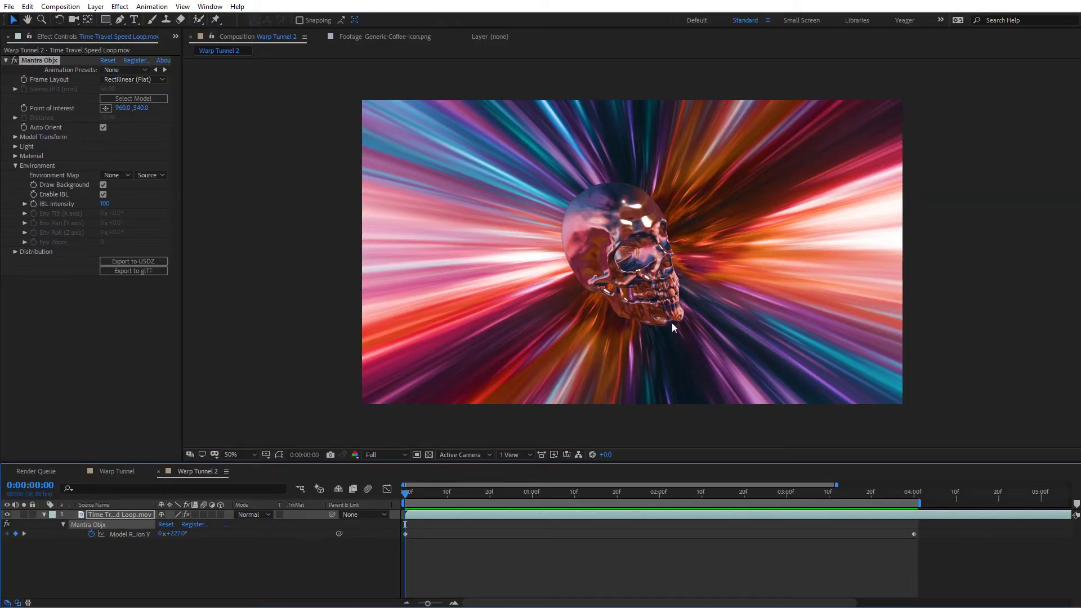
Examine the metallic skull in the Warp Tunnel 2 composition at 100% magnification
key(slash)
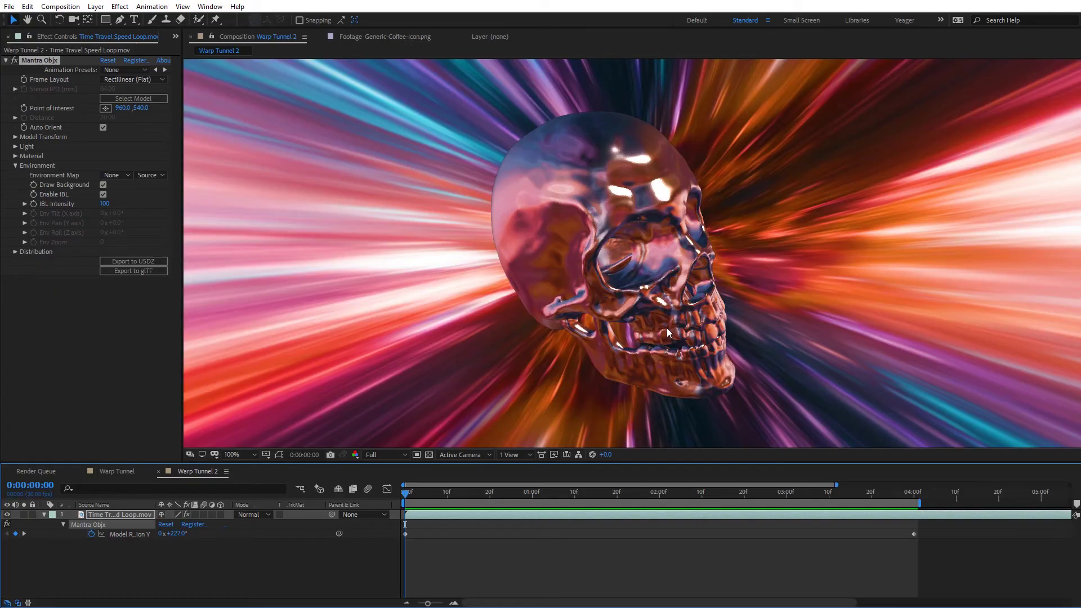
Change the skull's material color to red EC072D
key(comma)
key(comma)
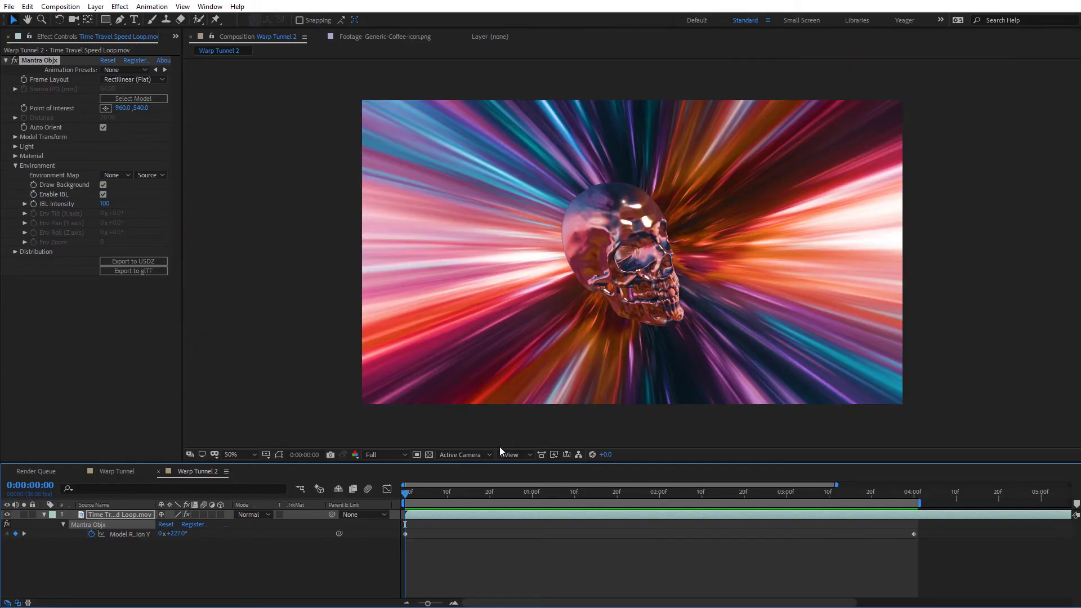
drag(408, 497, 405, 475)
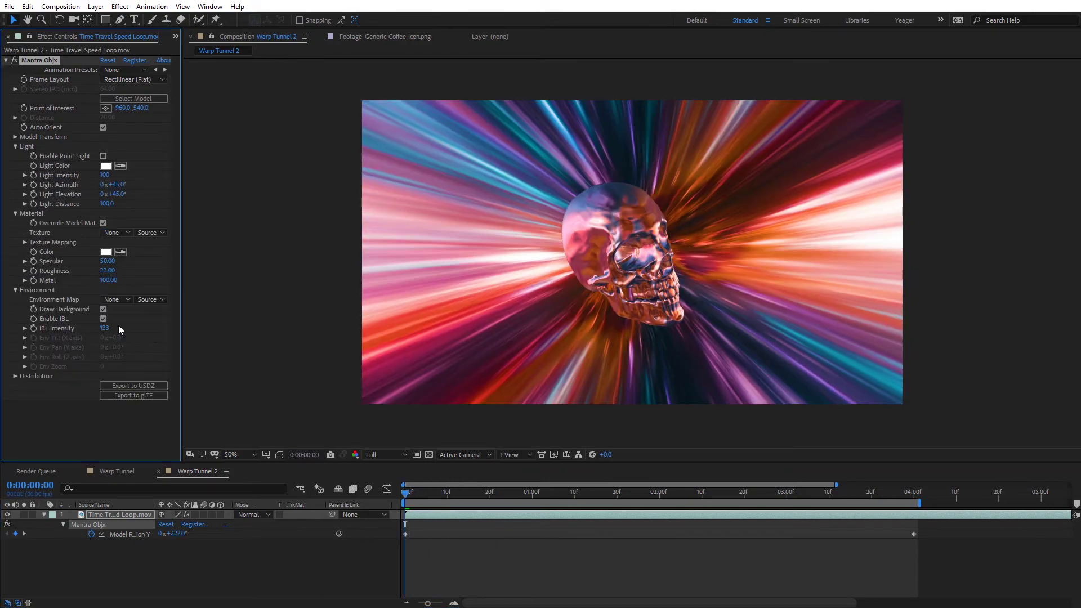
click(106, 251)
drag(515, 380, 515, 340)
click(501, 345)
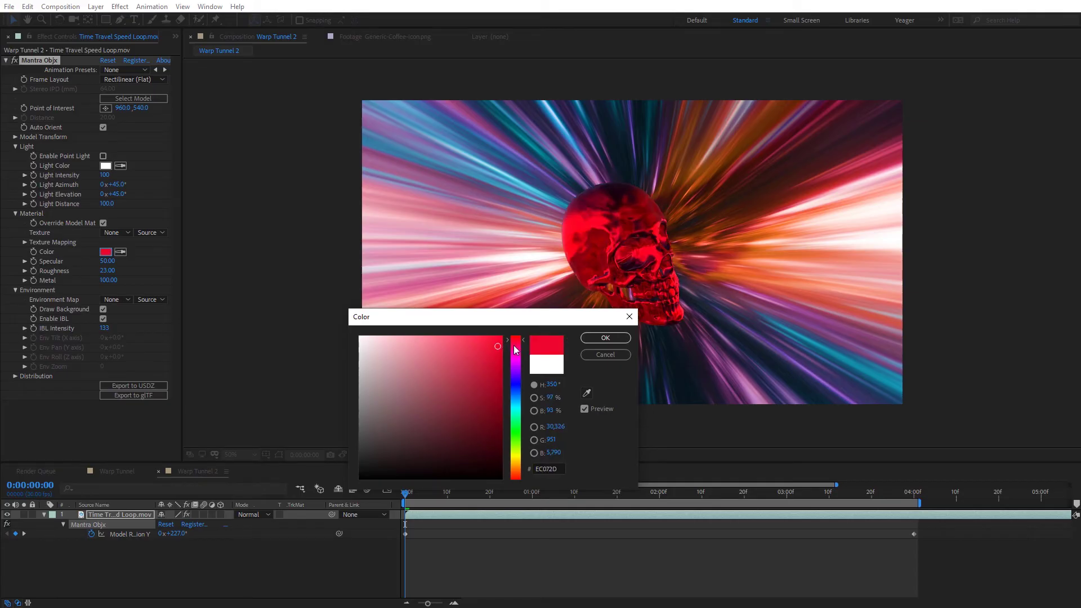
click(623, 338)
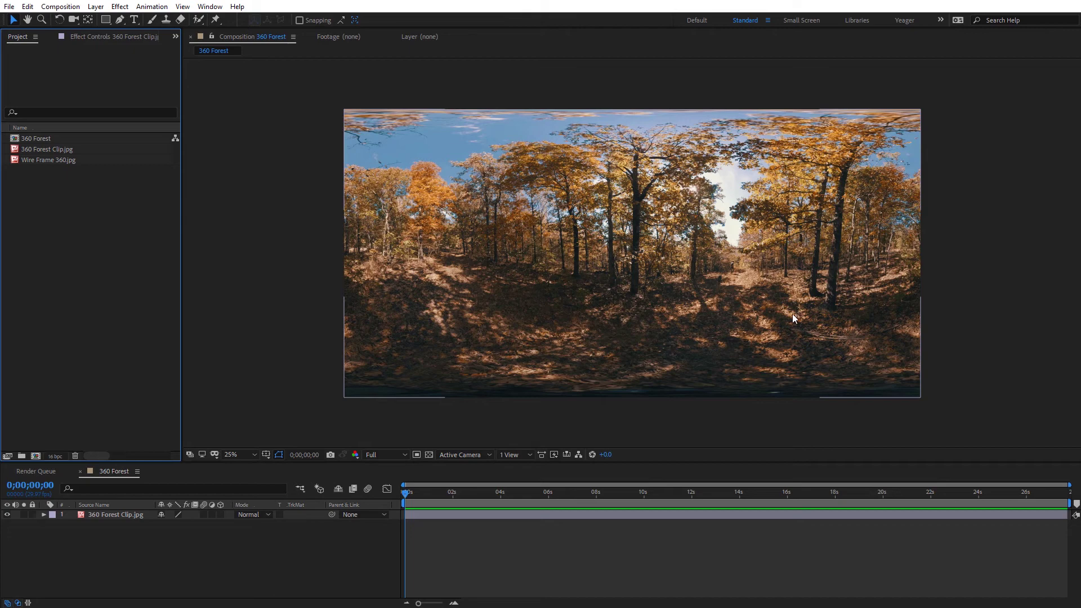
Apply the Mantra Spherify effect to the 360 Forest Clip.jpg layer
click(126, 519)
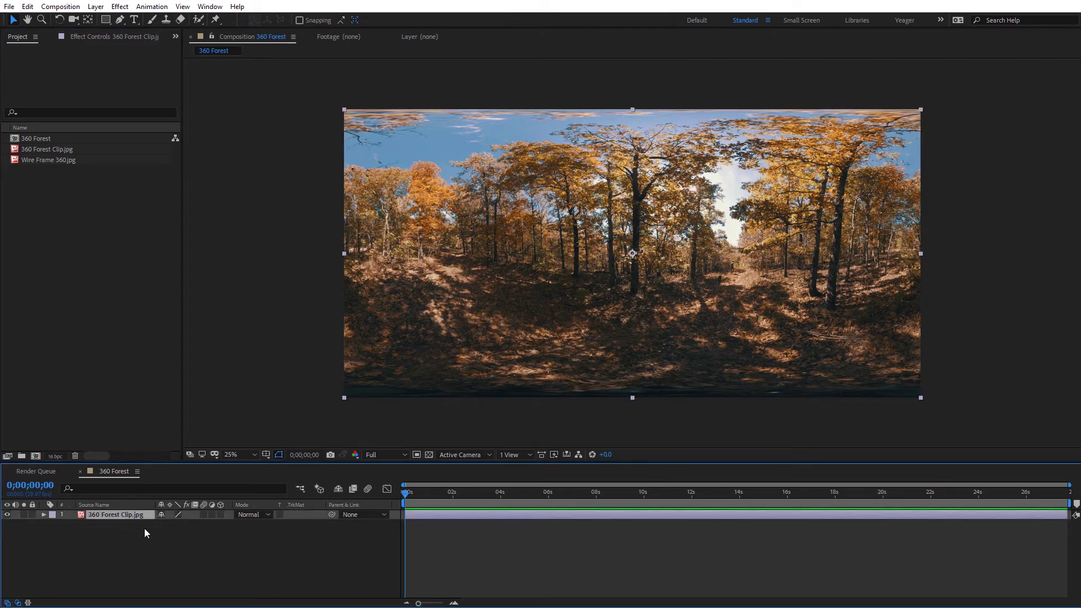
click(120, 6)
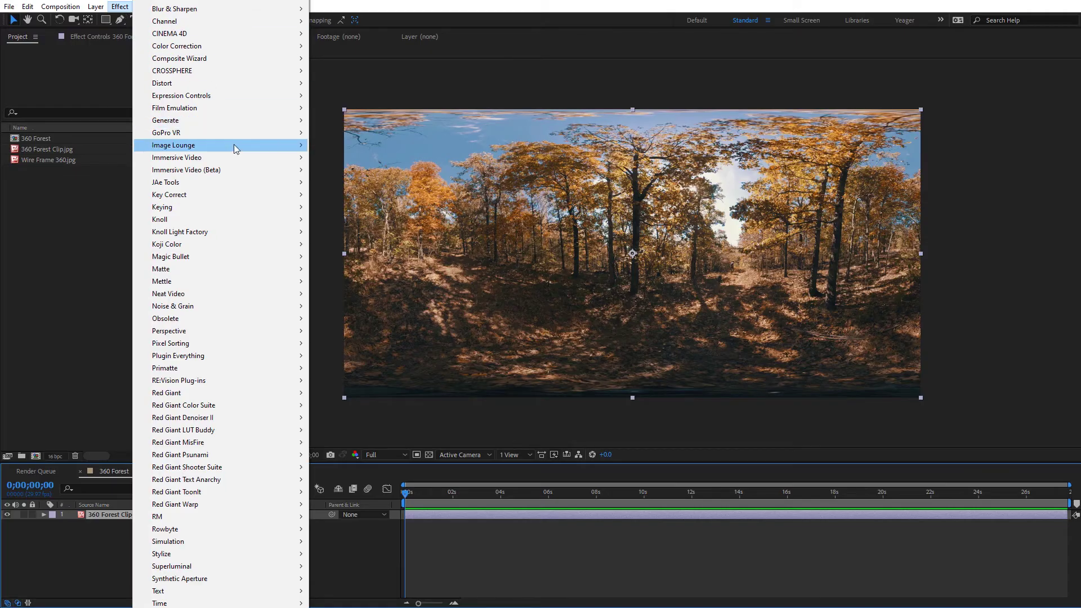
mouse_move(228, 282)
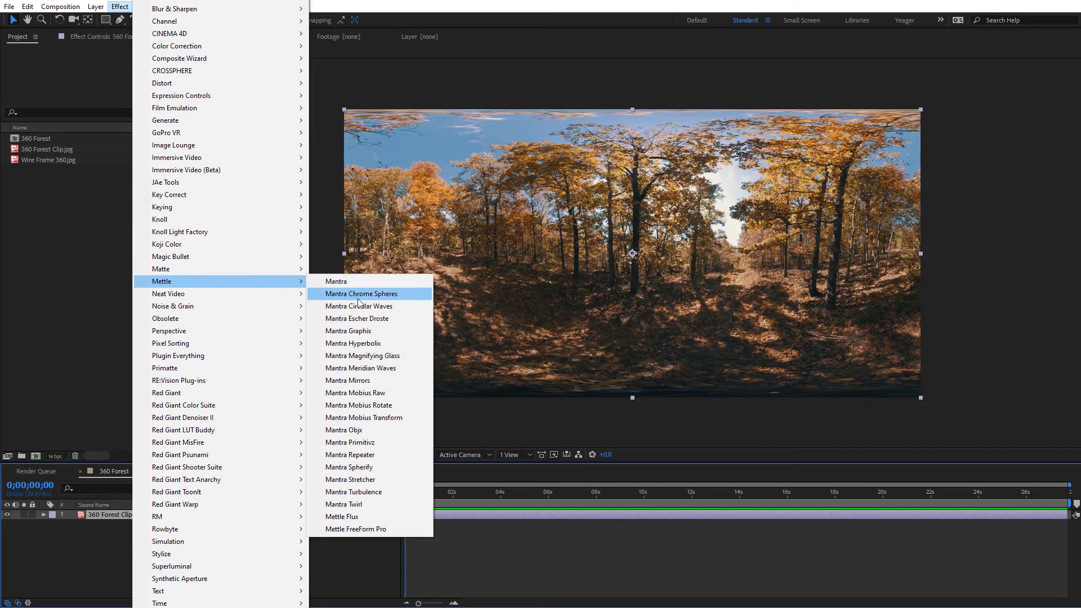
click(371, 467)
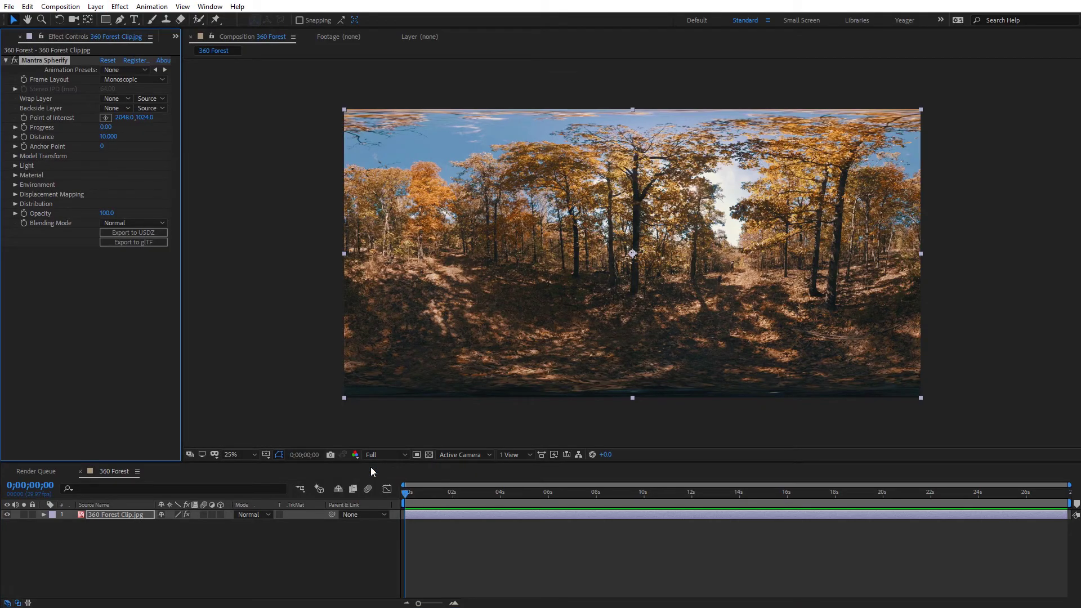
Keep Spherify's frame layout Monoscopic and set its Wrap Layer to 360 Forest Clip.jpg
click(143, 80)
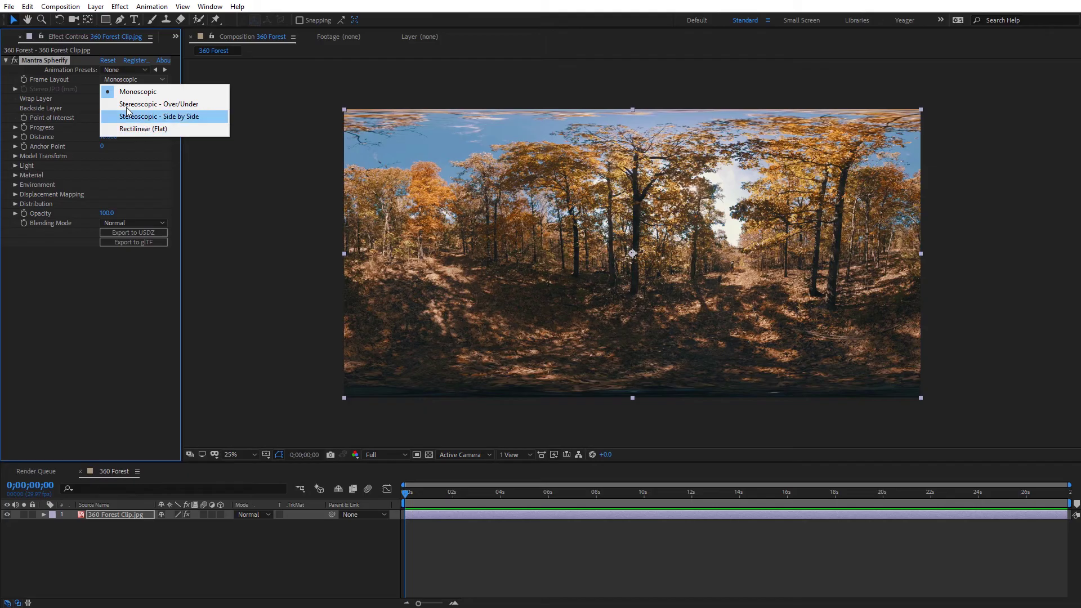
click(89, 78)
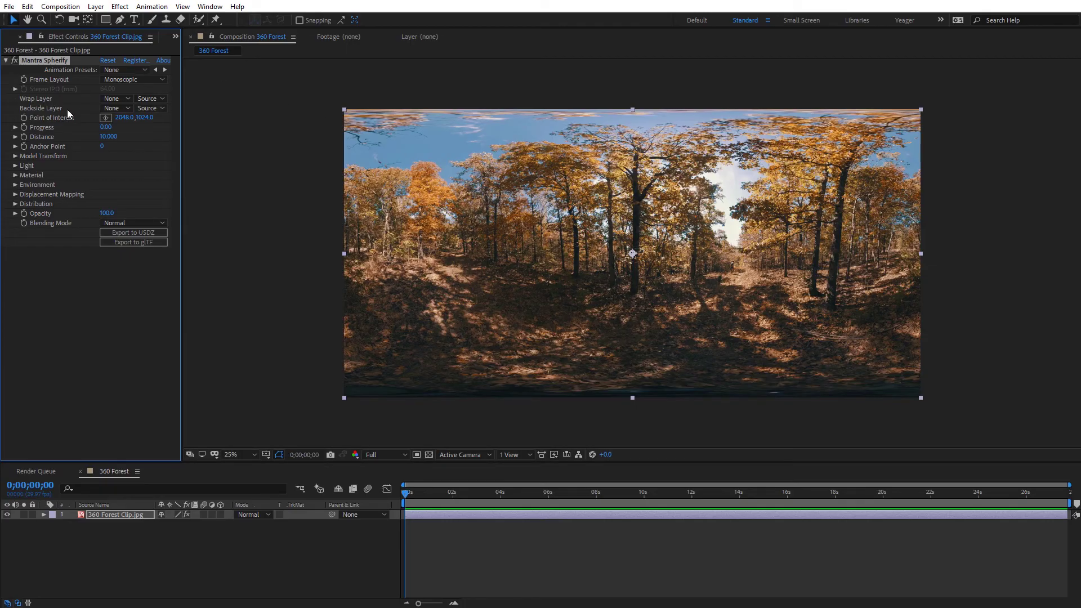
click(127, 98)
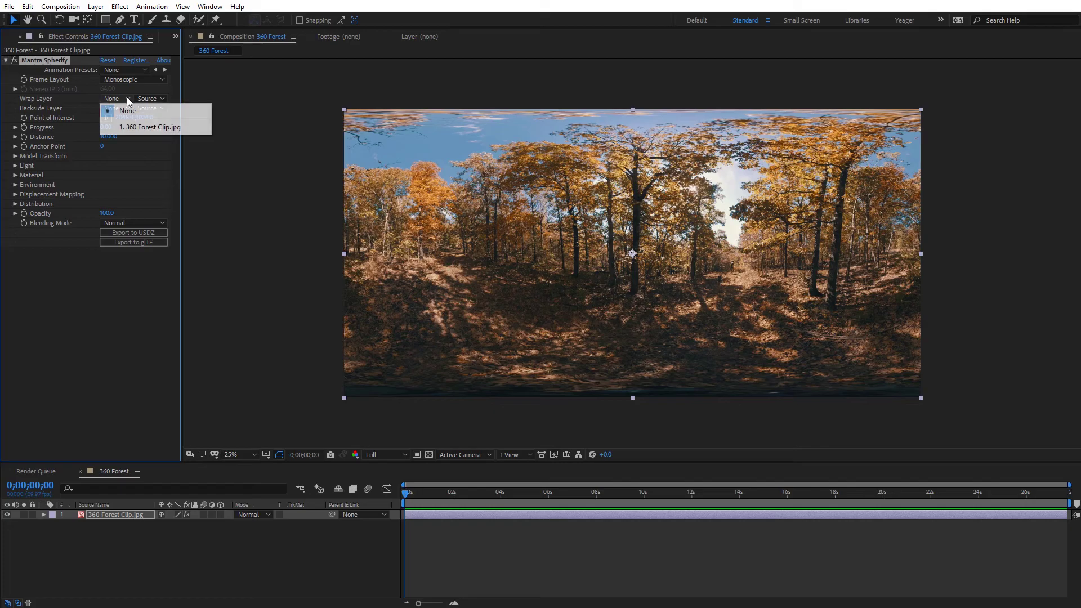
click(150, 127)
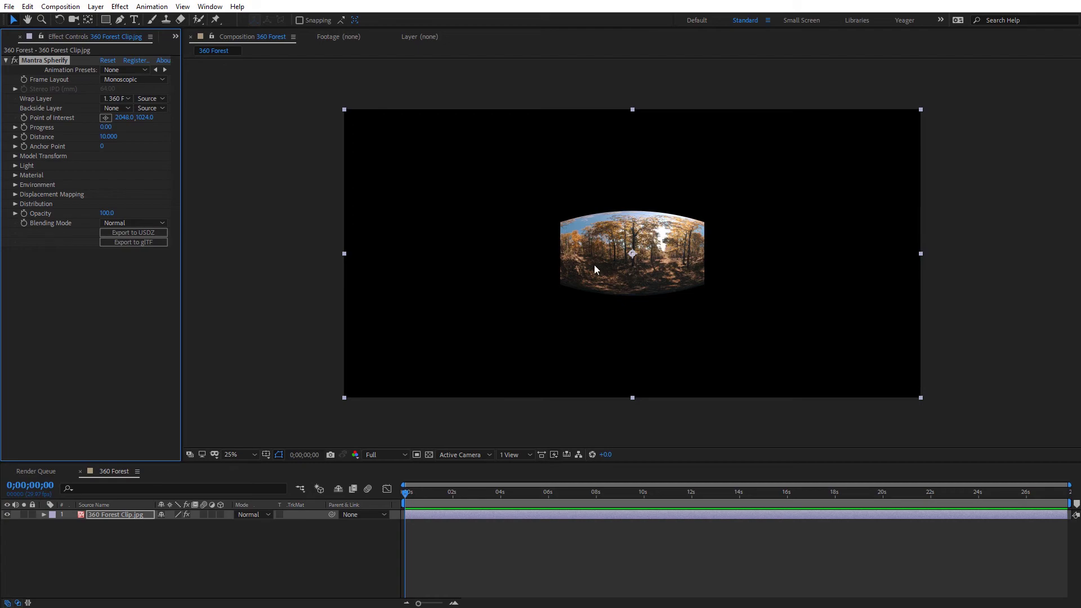
Curl the forest footage towards a sphere by setting Spherify's Progress to 44
key(period)
key(period)
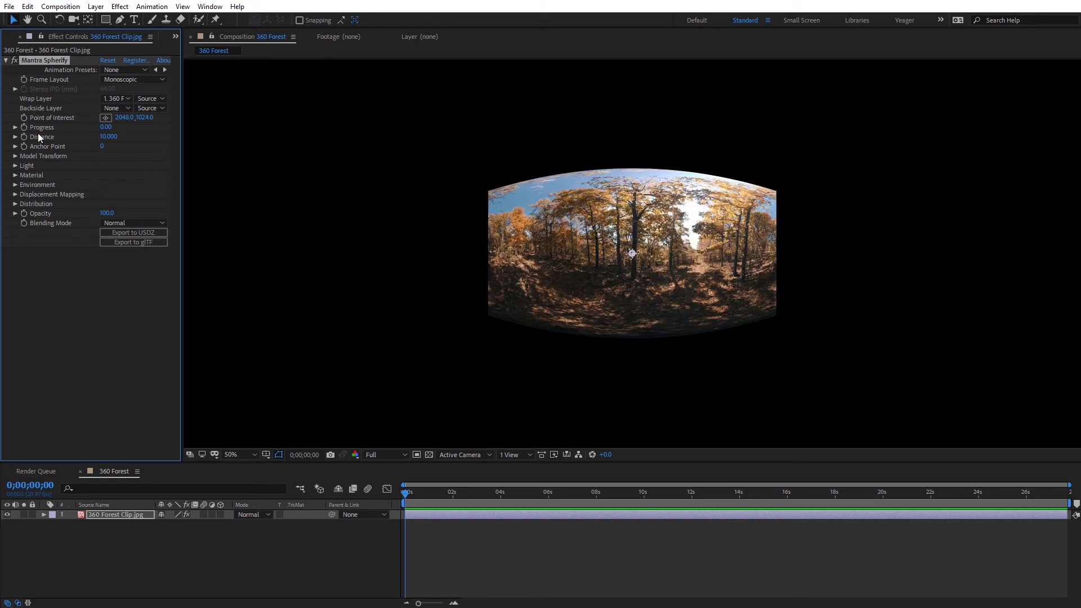
drag(105, 127, 121, 127)
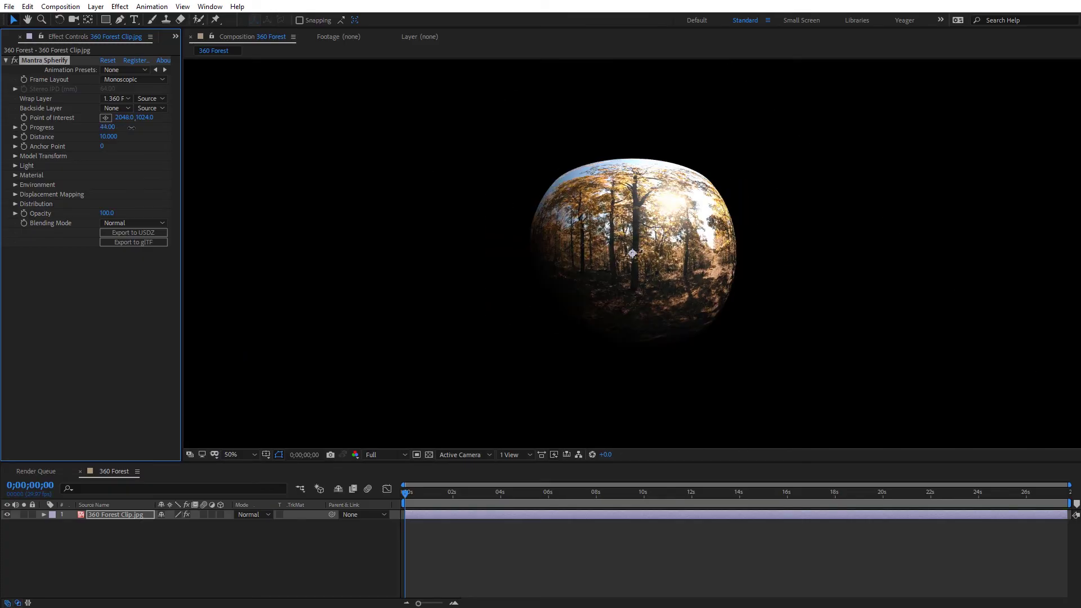
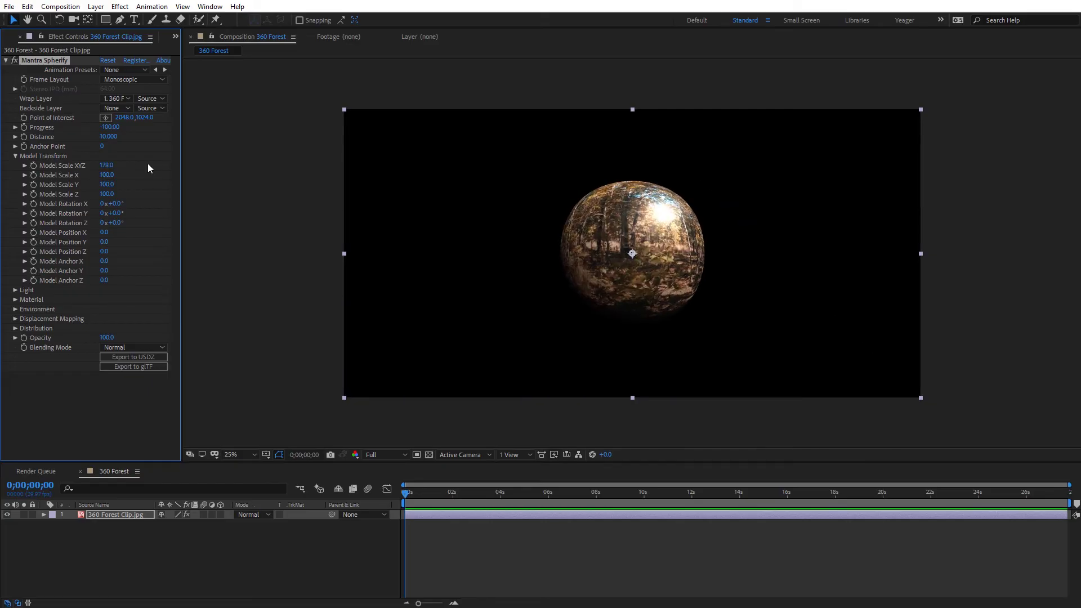
Toggle Spherify's point light off and back on, and enable IBL in the Environment settings
click(15, 290)
click(103, 300)
click(103, 299)
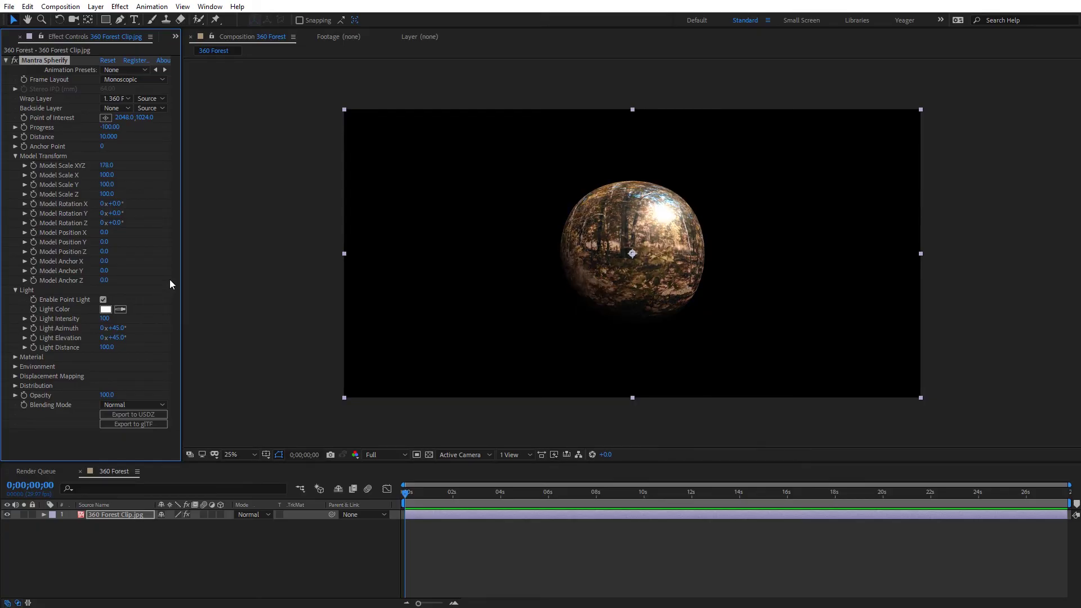
click(15, 357)
click(15, 395)
drag(177, 318, 174, 387)
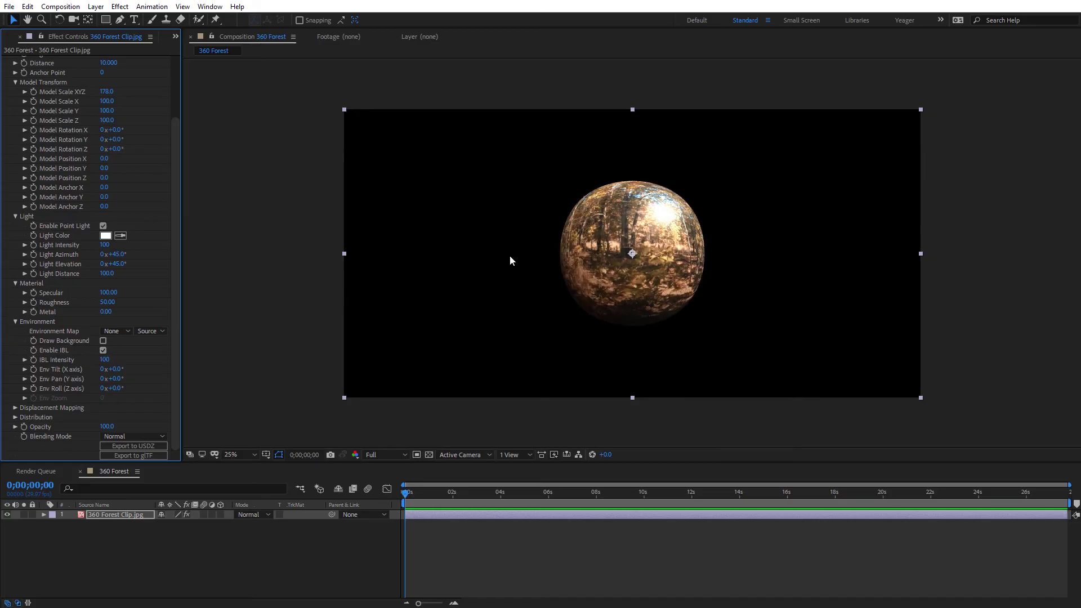
Set Spherify's Progress to -92, and disable both the point light and IBL
drag(174, 141, 178, 68)
drag(114, 125, 115, 124)
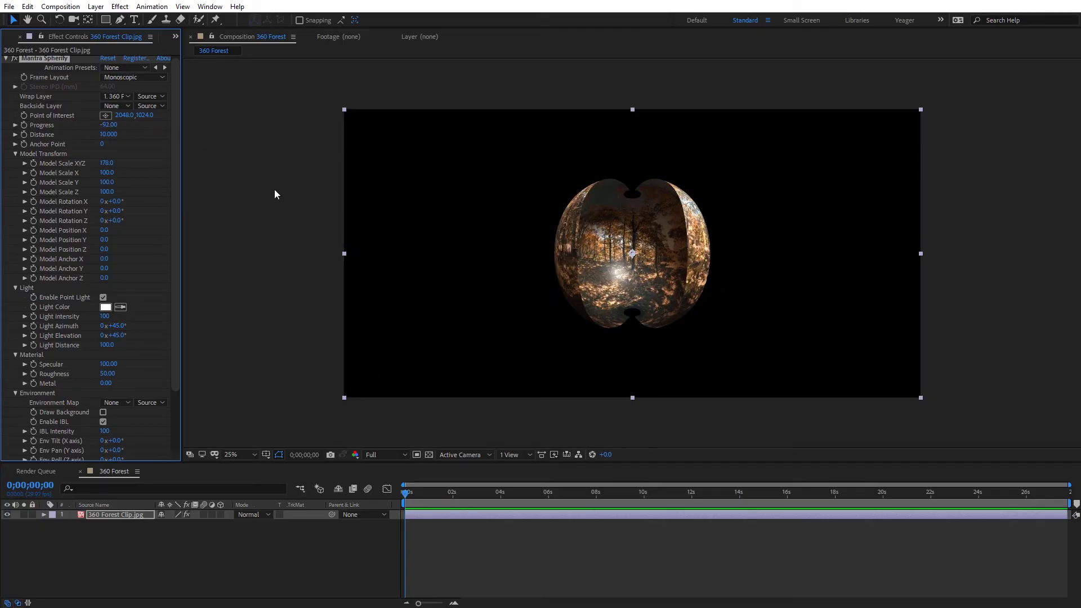
scroll(178, 183, down, 3)
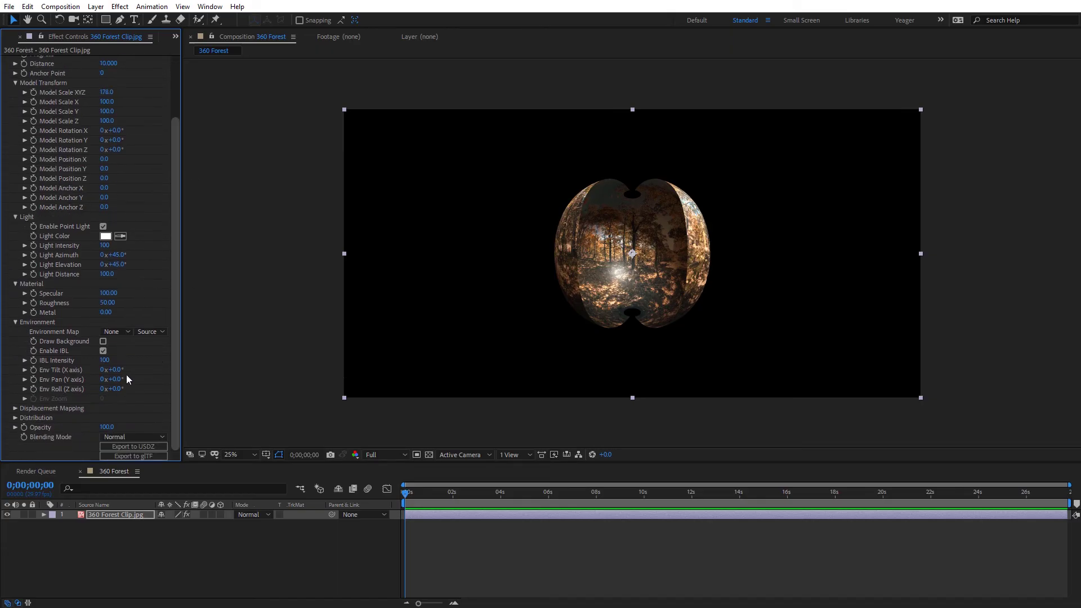
click(103, 351)
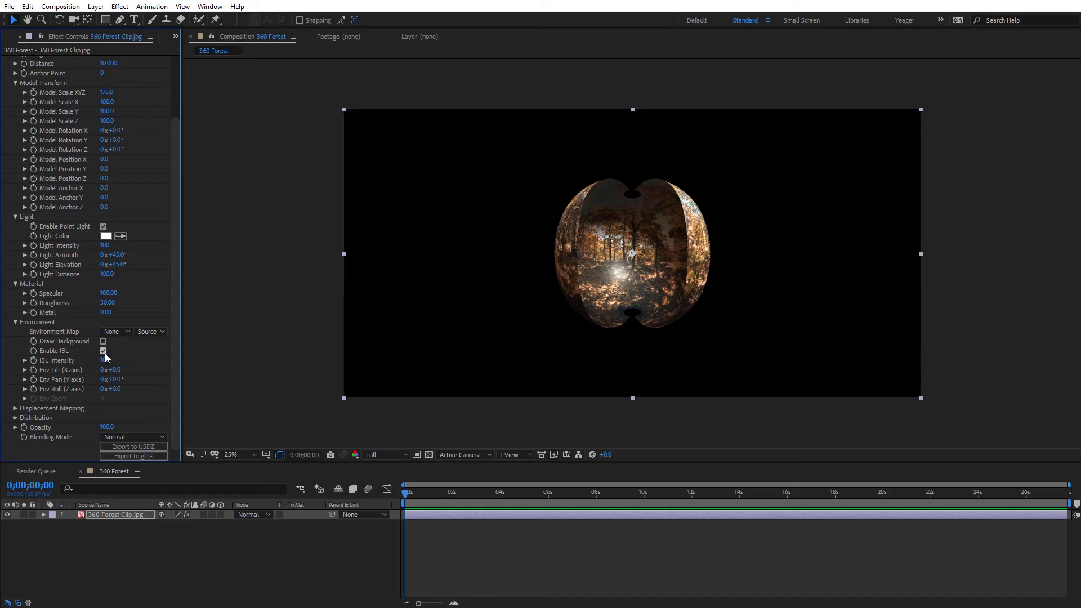
click(103, 226)
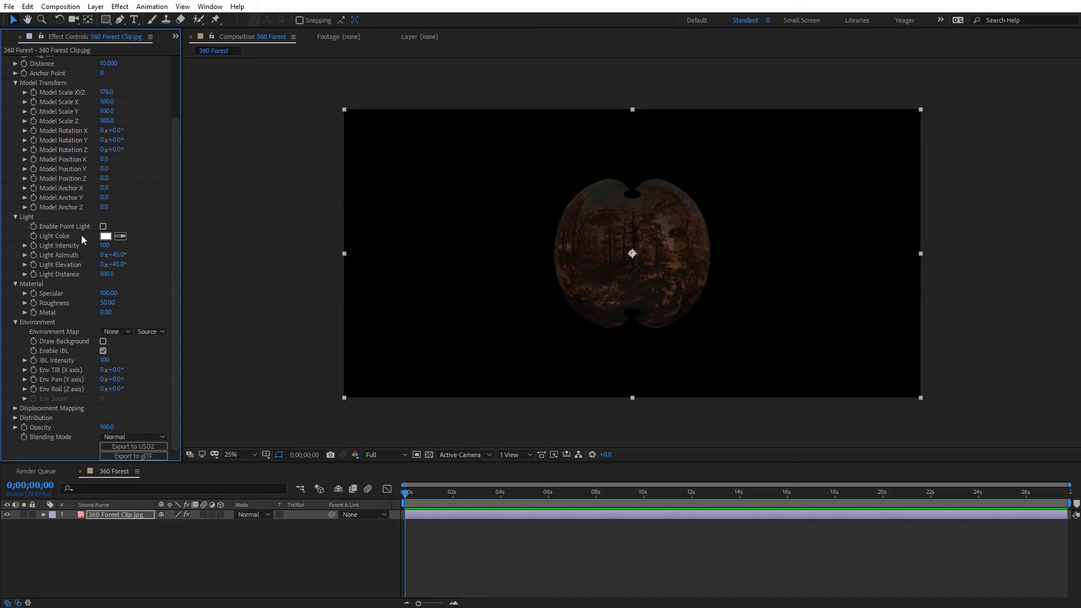
click(103, 350)
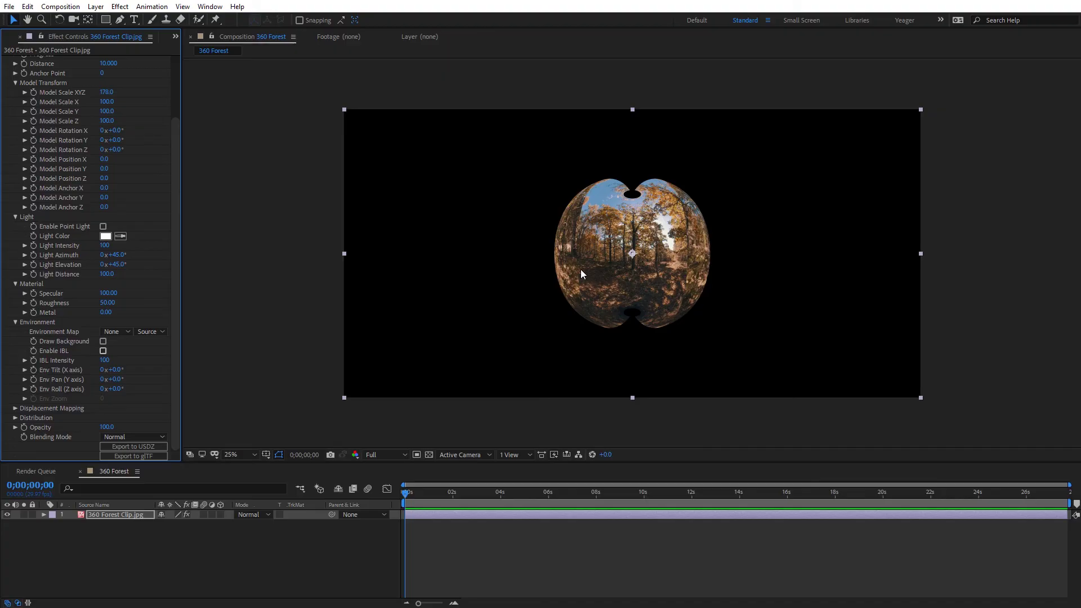
Add Wire Frame 360.jpg to the 360 Forest composition beneath the forest clip and hide the new layer
drag(177, 263, 185, 163)
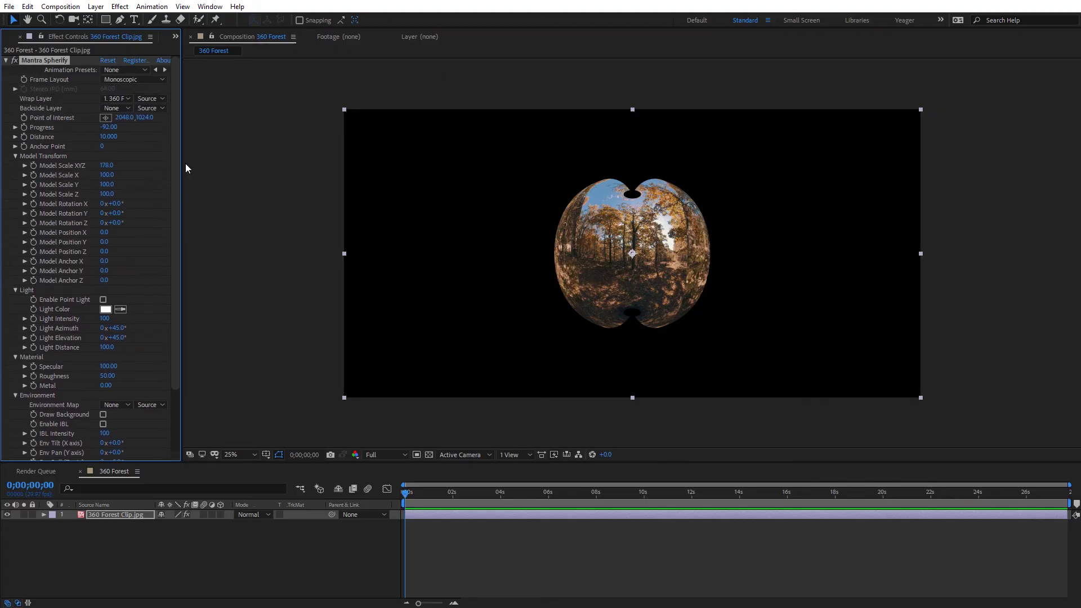
key(ctrl+0)
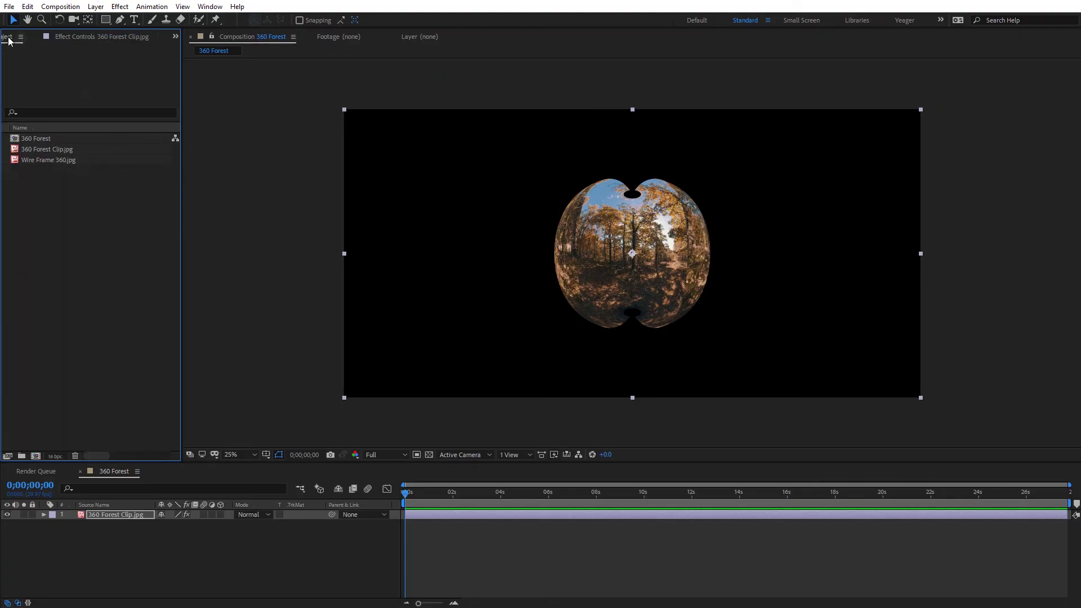
click(49, 161)
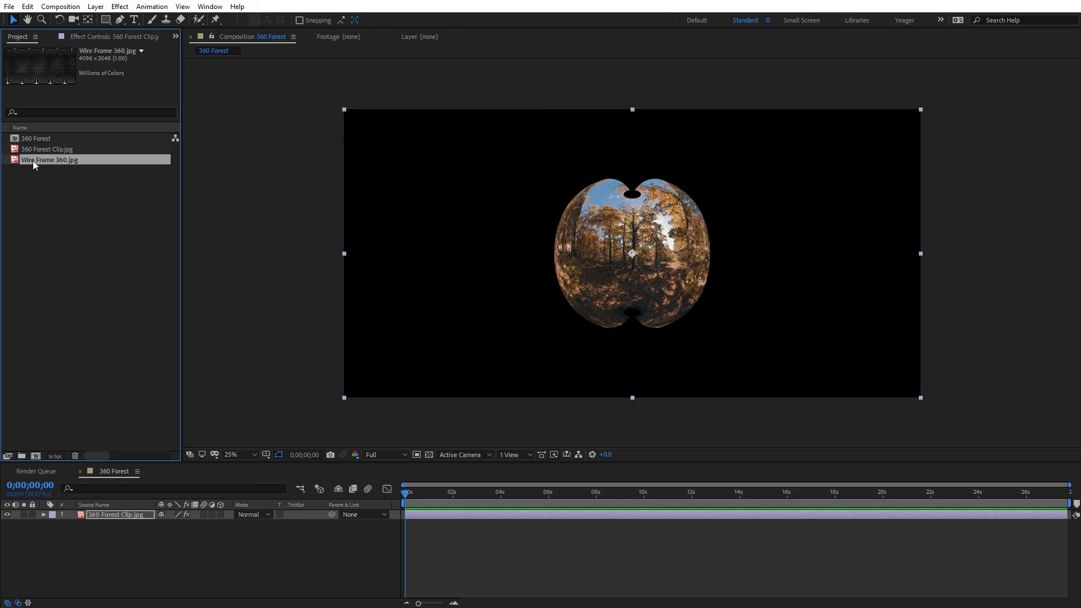
drag(33, 160, 137, 515)
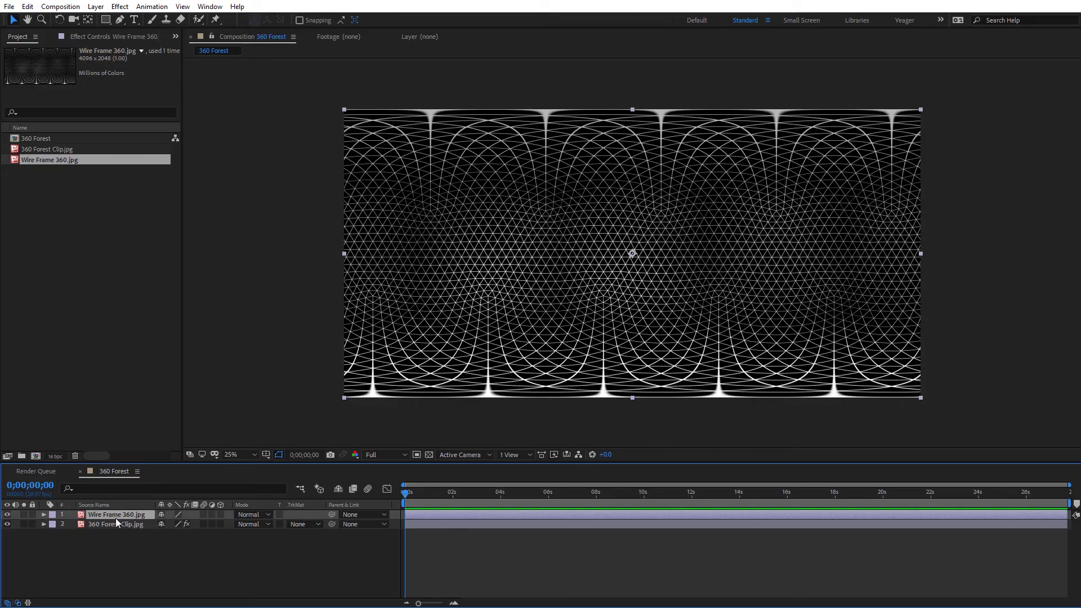
mouse_move(113, 515)
mouse_down()
mouse_move(113, 531)
mouse_move(112, 520)
mouse_up()
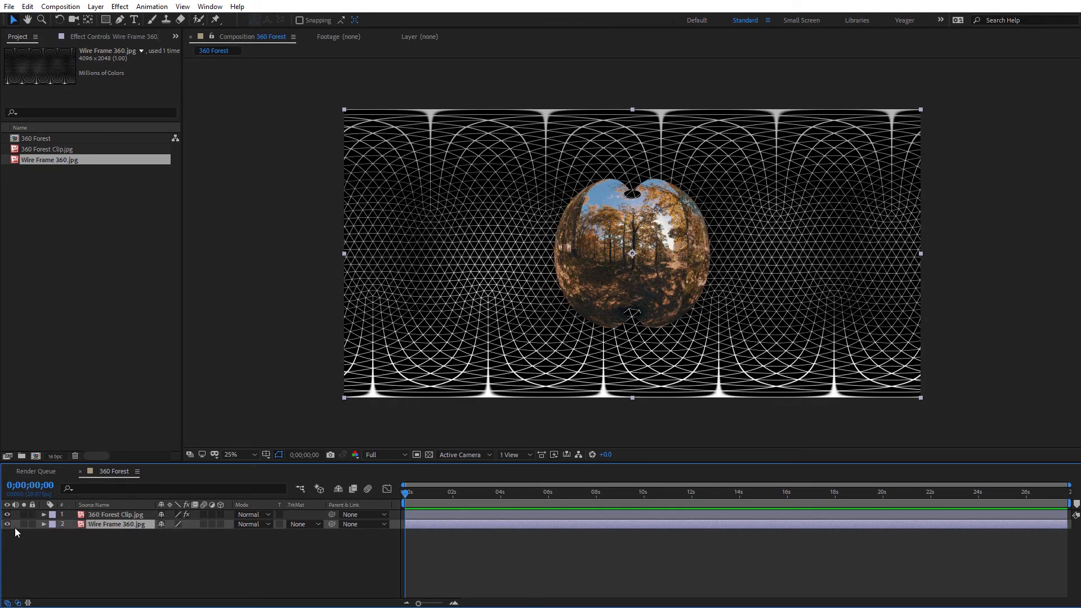
click(6, 524)
Set the forest clip's Backside Layer to Wire Frame 360.jpg and its Spherify Progress to -100
click(119, 515)
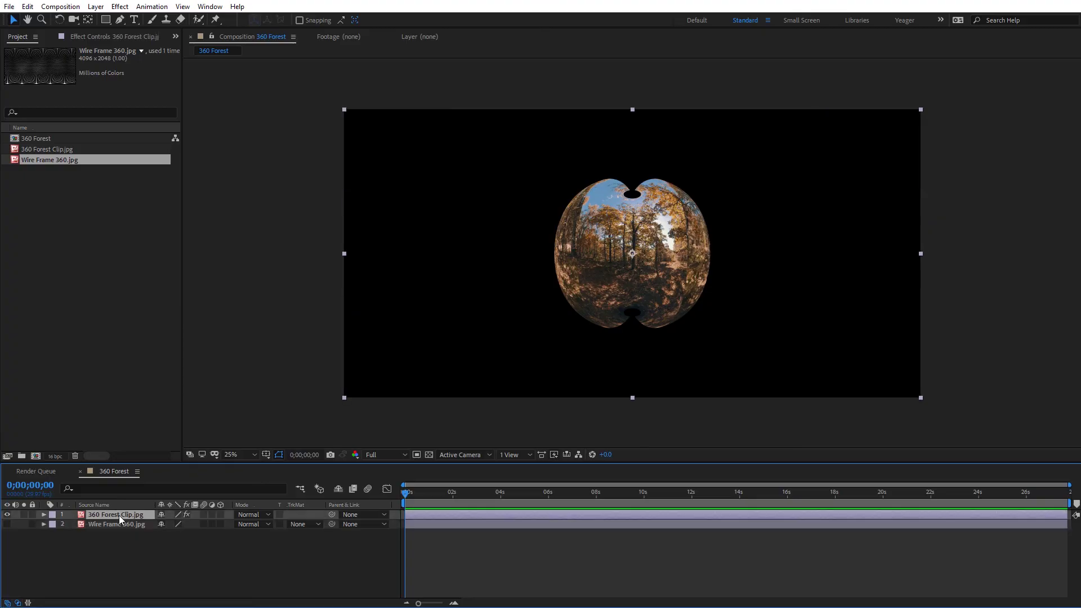
click(104, 36)
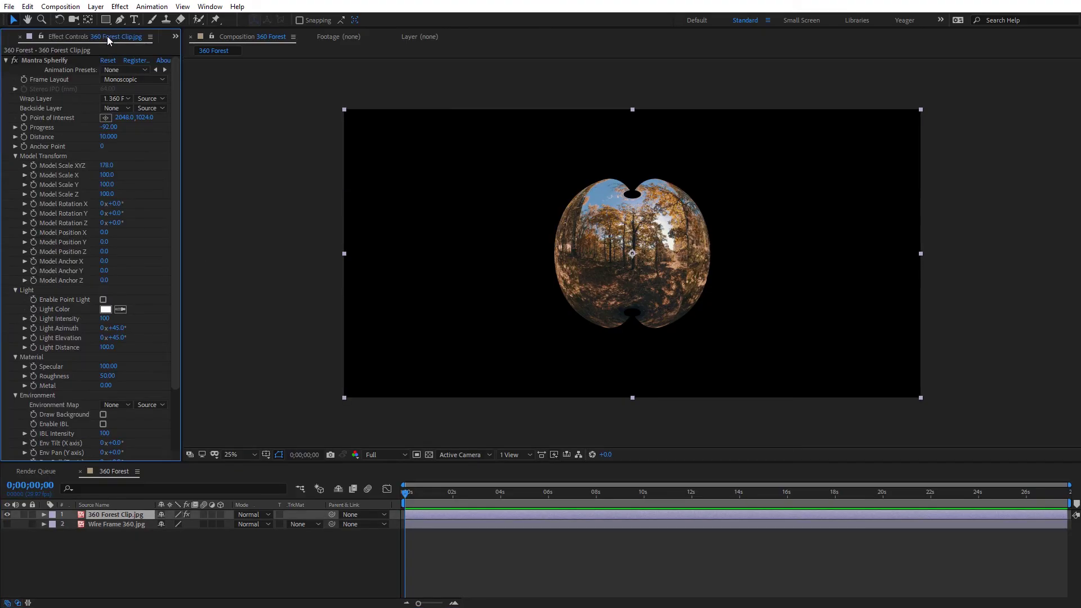
click(121, 108)
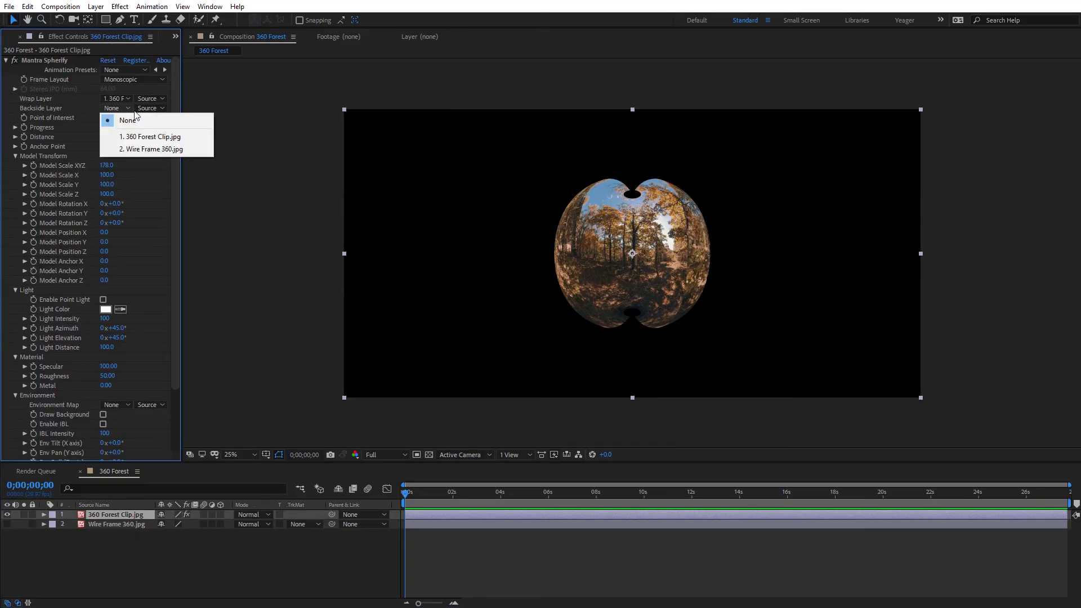
click(152, 148)
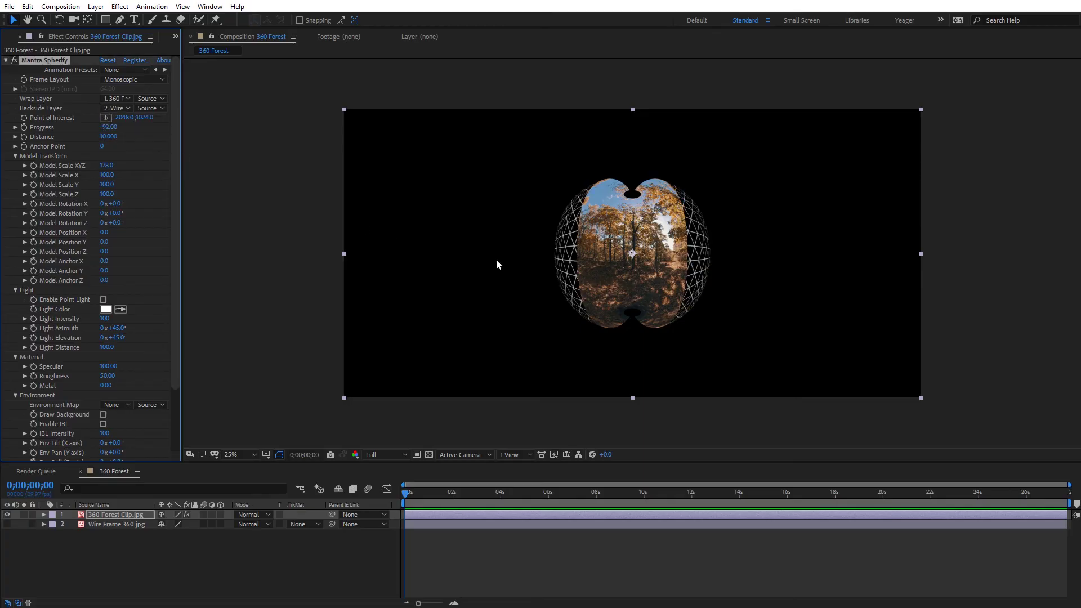
drag(108, 127, 51, 128)
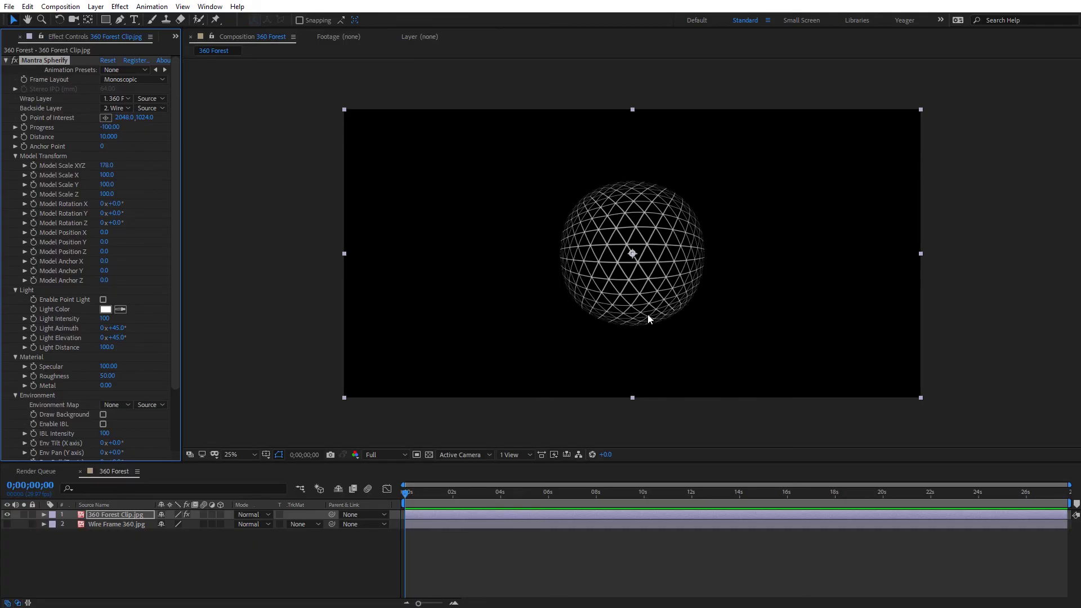
Export the wireframe-backed sphere as a USDZ file named Portal in the OBJ folder
drag(177, 103, 167, 188)
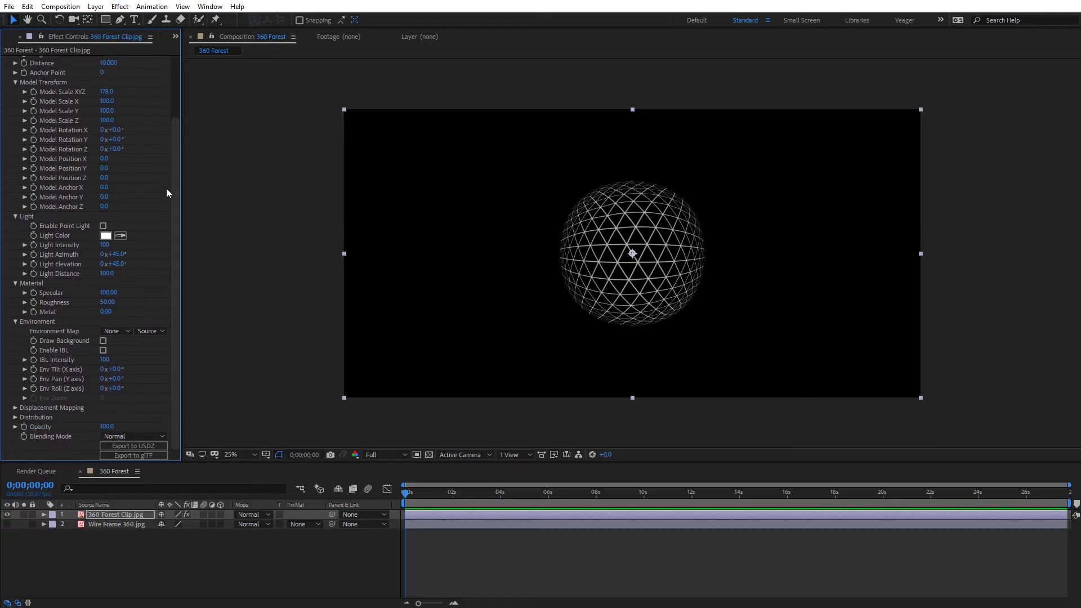
click(157, 447)
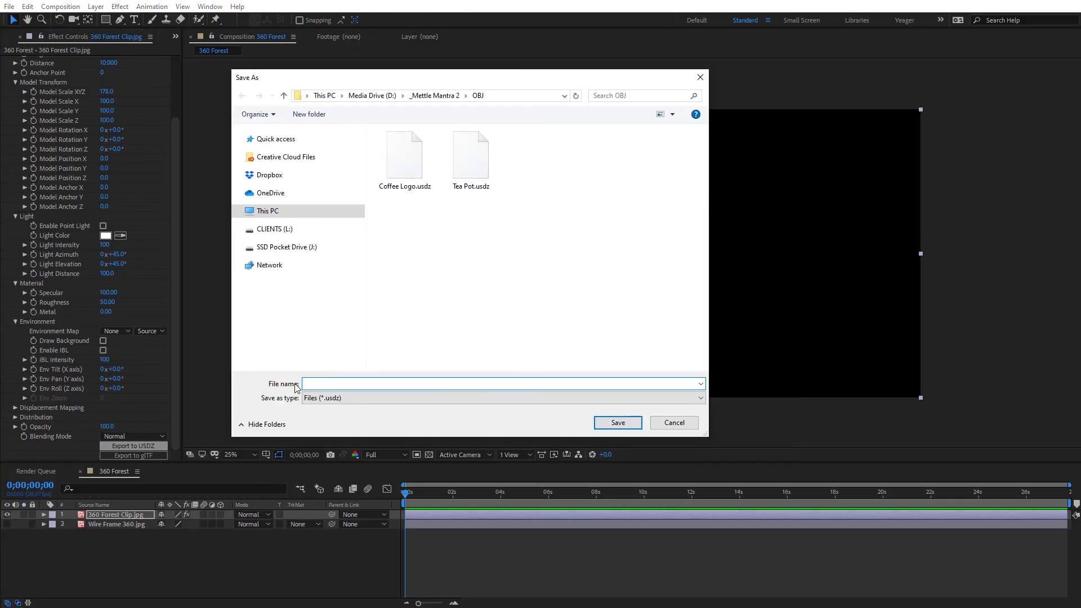
text(Portal)
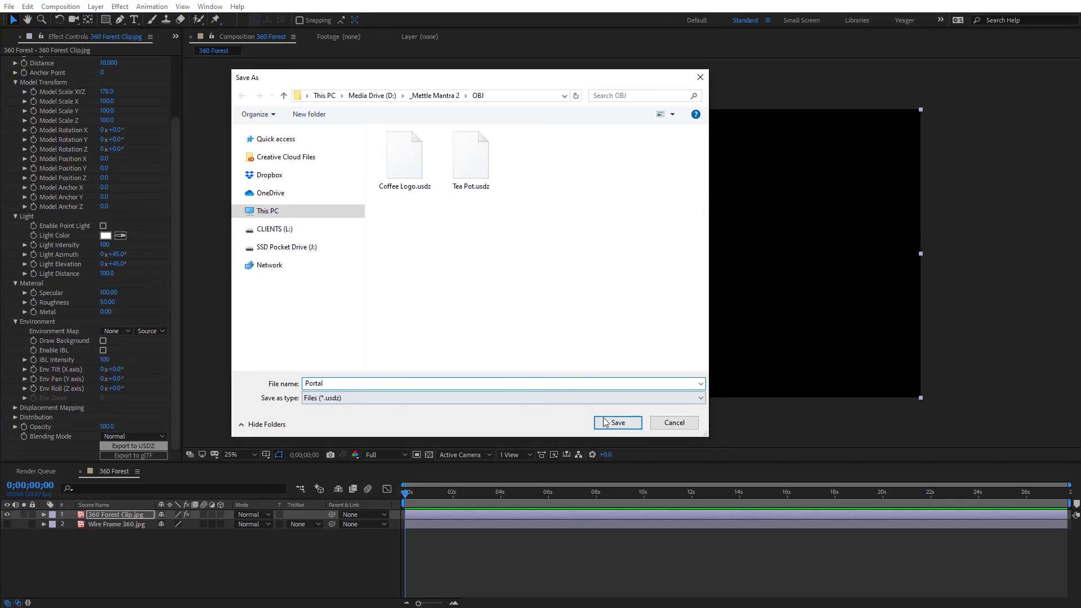
click(625, 423)
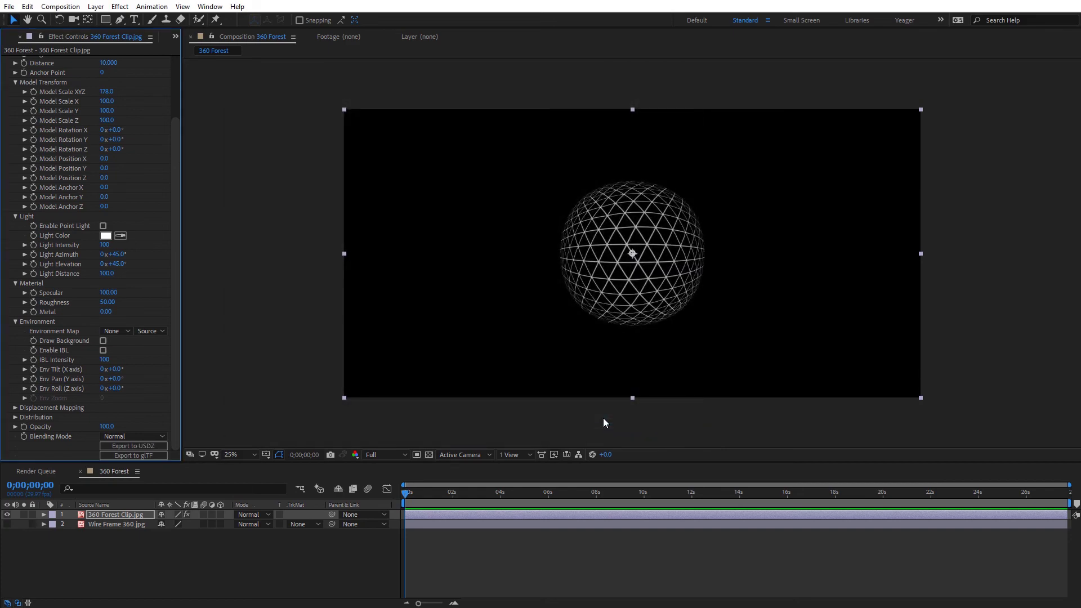